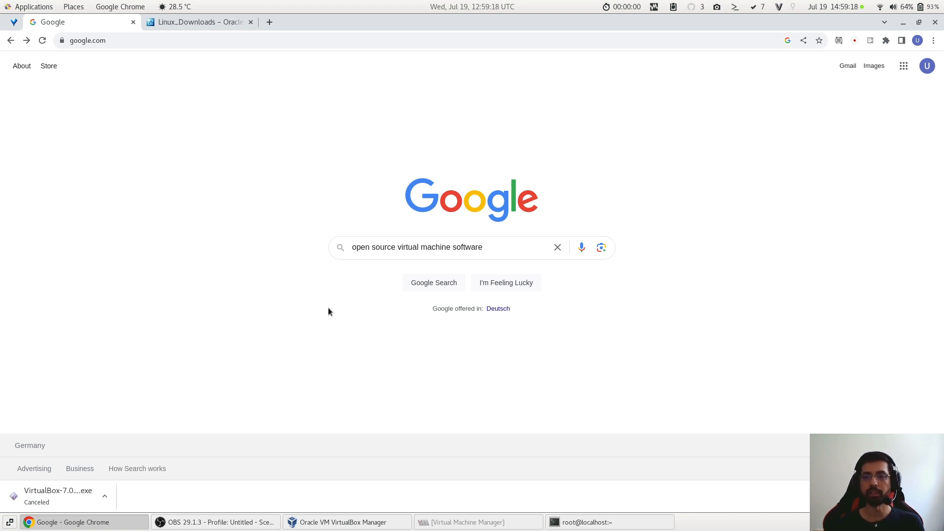
# - Search Google for "open source virtual machine software" and look through the full list of products from sources across the web
pyautogui.click(388, 247)
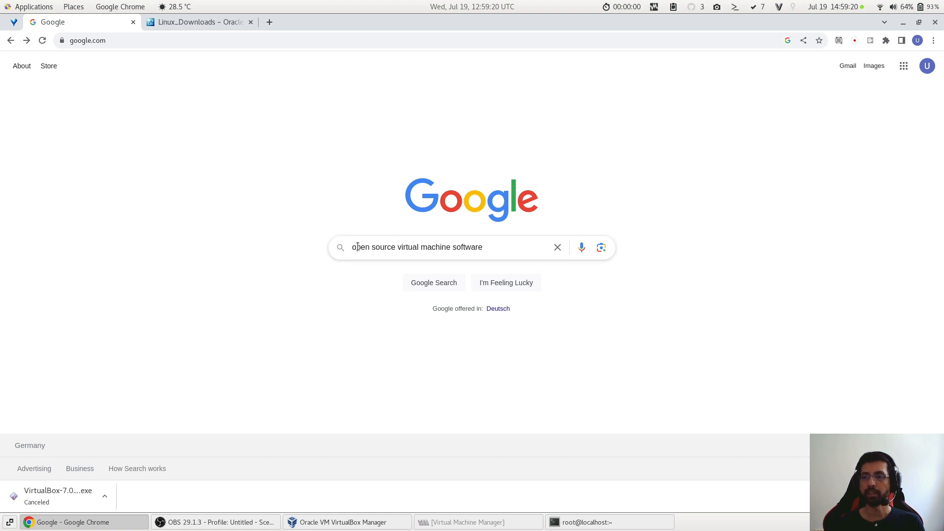
pyautogui.click(434, 284)
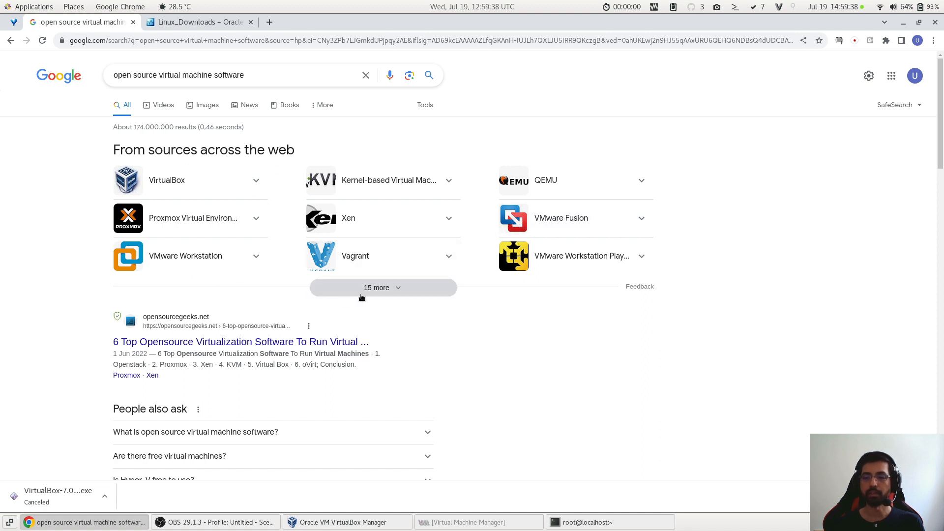
pyautogui.click(383, 293)
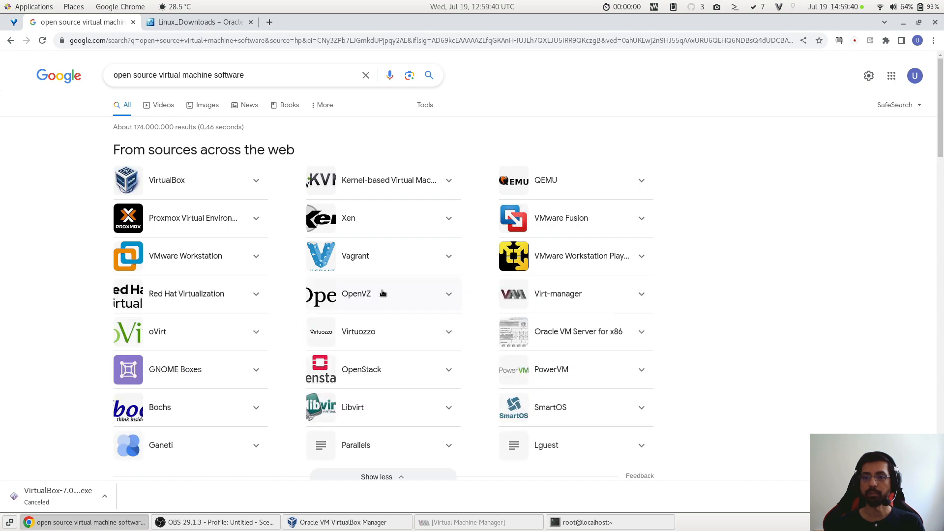
pyautogui.scroll(-3, 318, 316)
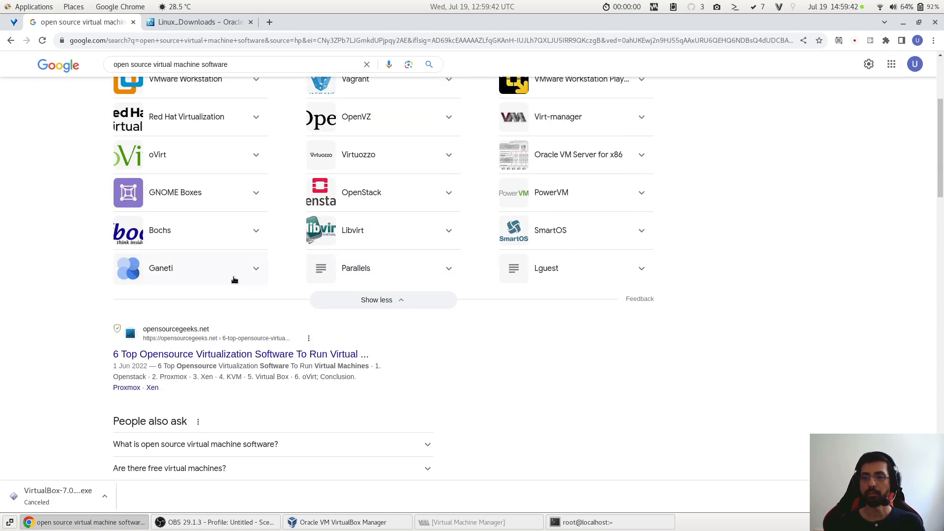
pyautogui.click(400, 301)
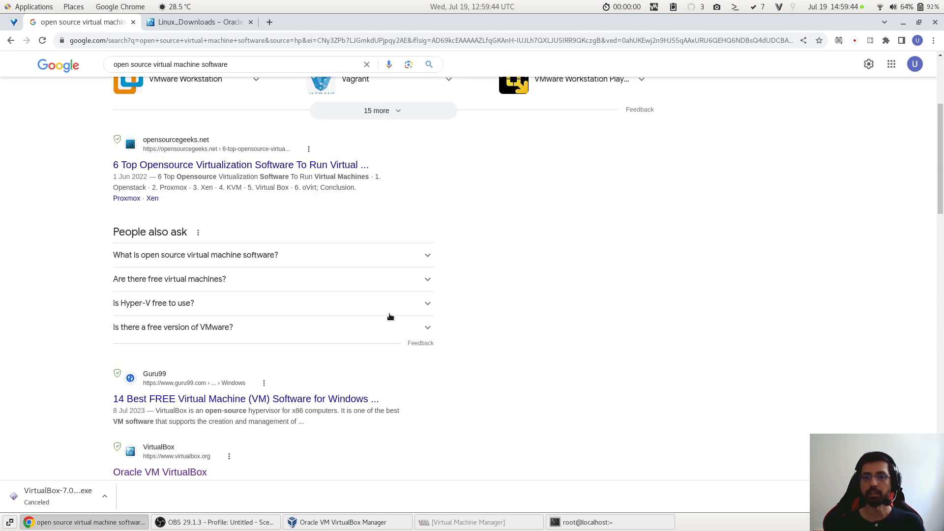
pyautogui.scroll(3, 388, 316)
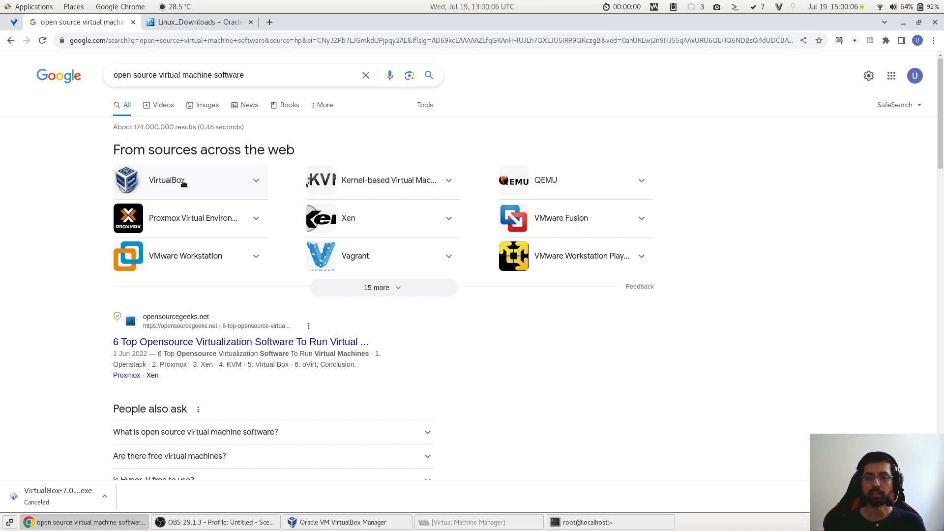
# - Search Google for "install virtualbox" and open the Oracle VM VirtualBox Downloads page
pyautogui.doubleClick(206, 77)
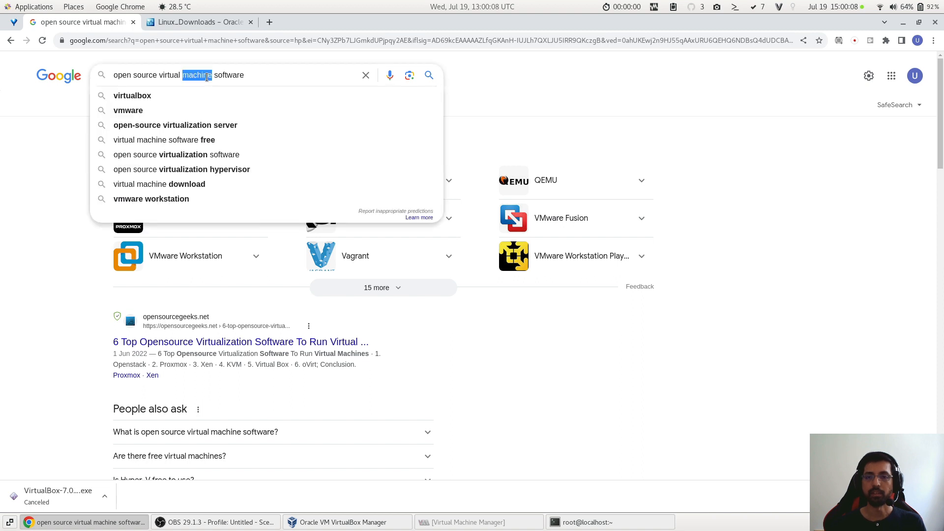
pyautogui.tripleClick(206, 77)
pyautogui.write('install')
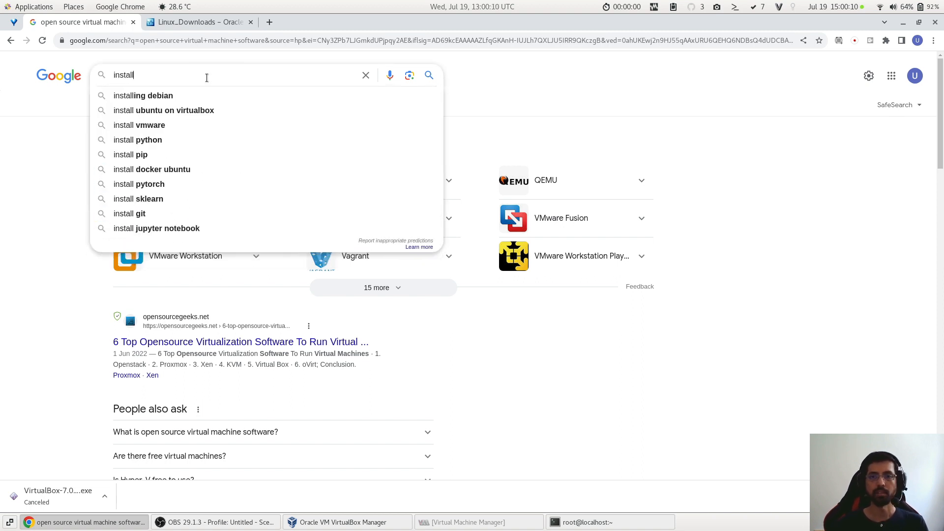
pyautogui.write(' viru')
pyautogui.press('BackSpace')
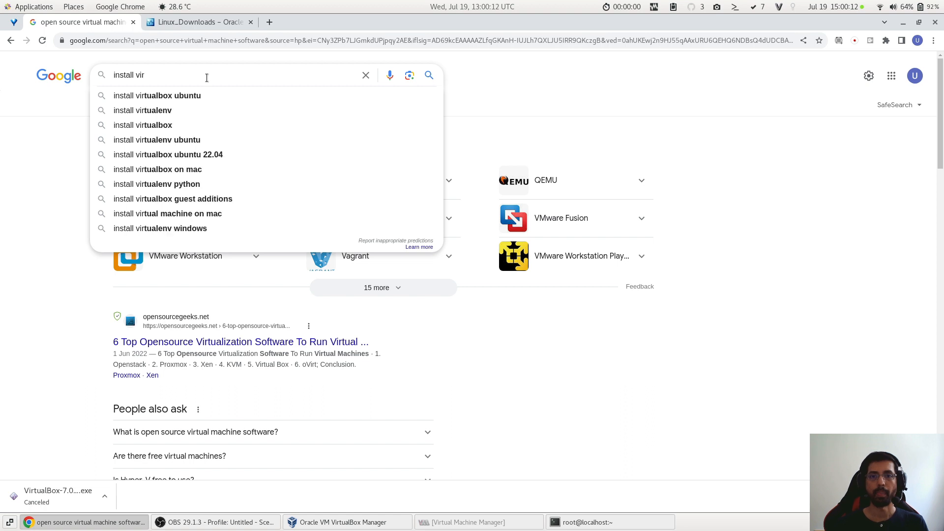
pyautogui.write('tualbox ubunt')
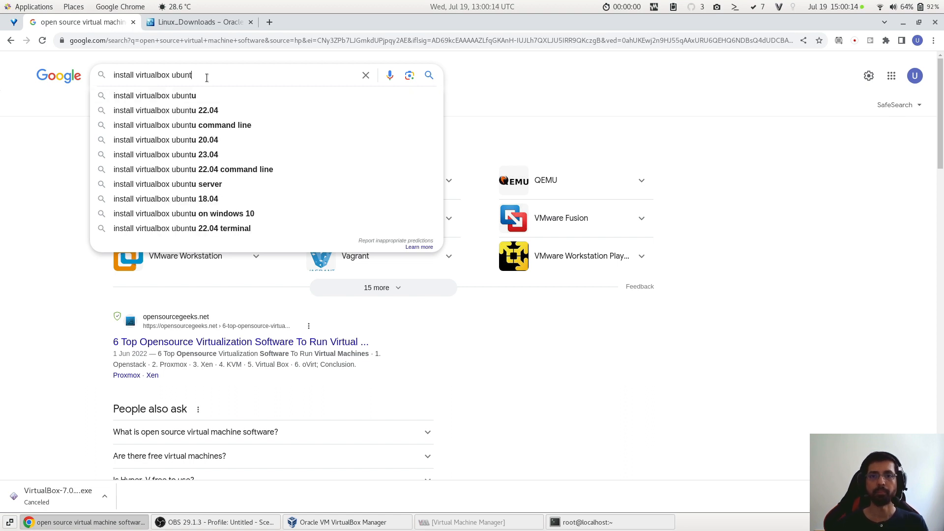
pyautogui.press('BackSpace')
pyautogui.press('BackSpace')
pyautogui.press('BackSpace')
pyautogui.press('BackSpace')
pyautogui.press('BackSpace')
pyautogui.press('Return')
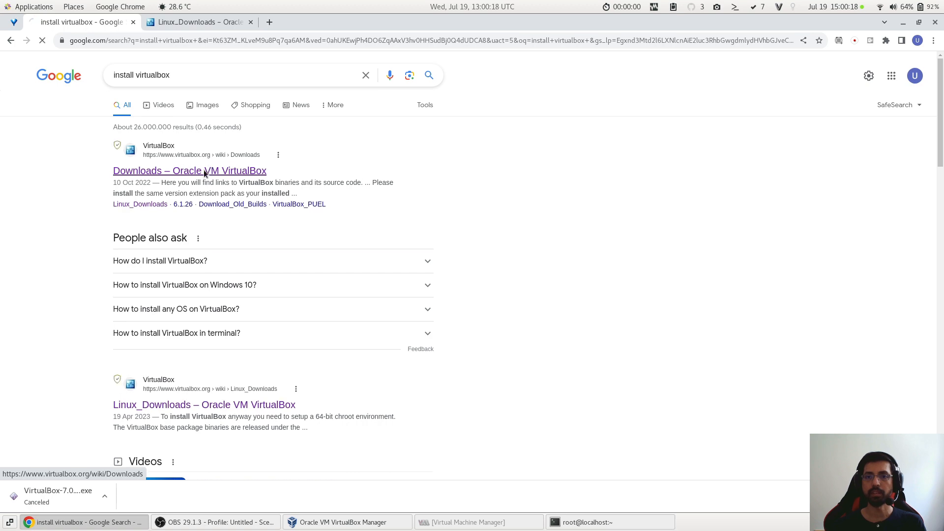
pyautogui.click(204, 169)
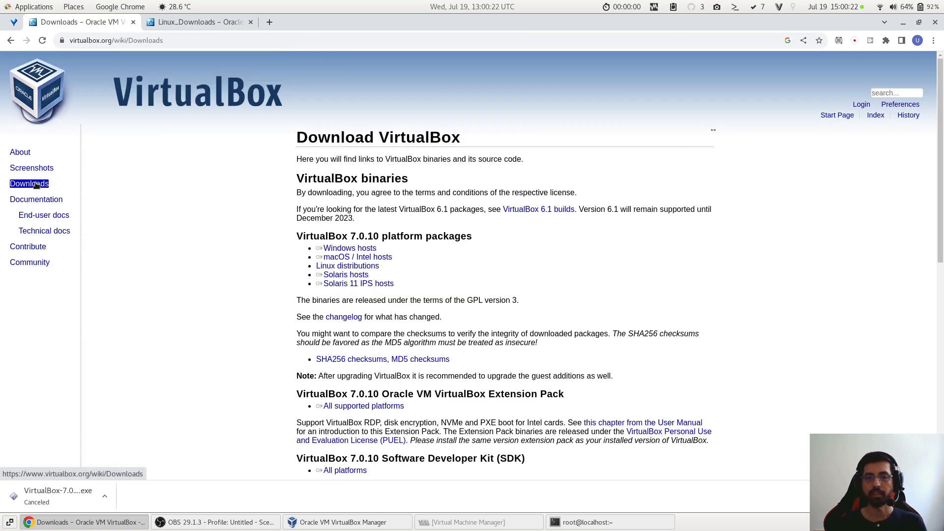
# - View the VirtualBox site's Documentation and Community pages and return to its Downloads page
pyautogui.click(49, 200)
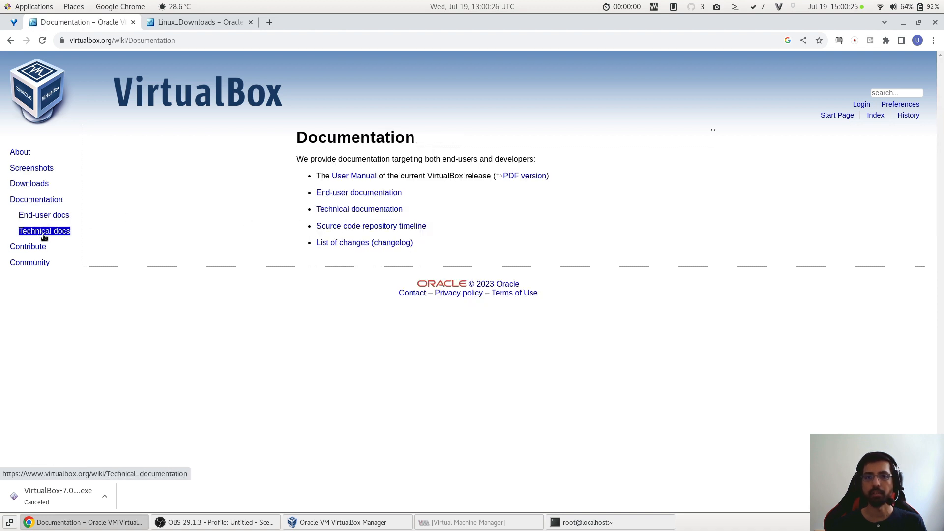
pyautogui.click(42, 262)
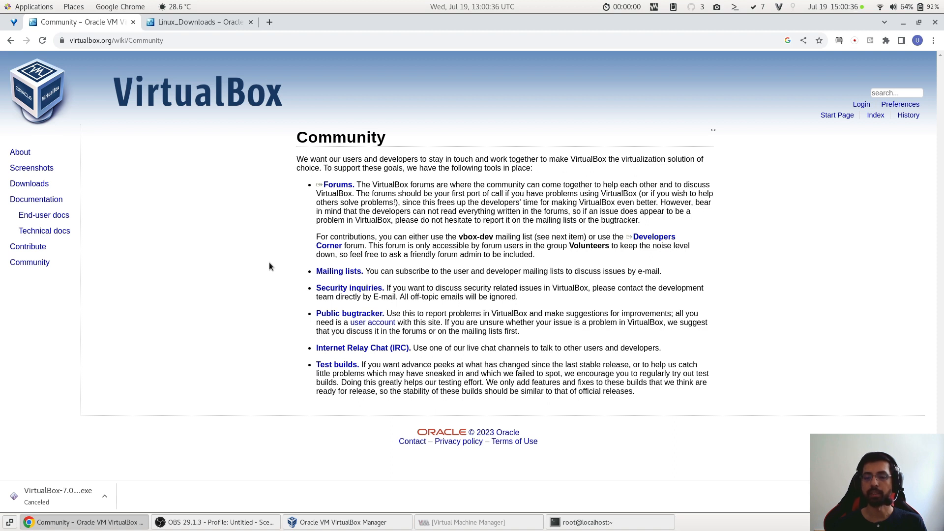
pyautogui.click(37, 188)
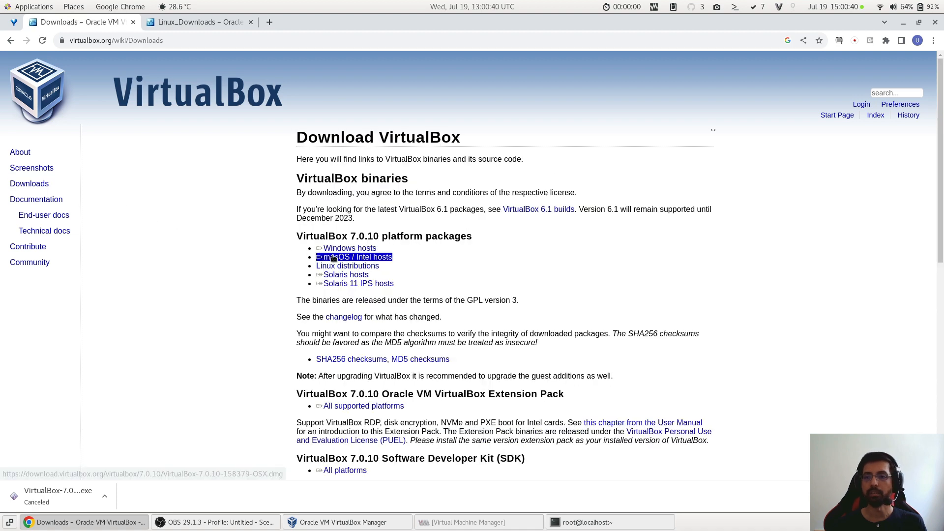
pyautogui.click(392, 268)
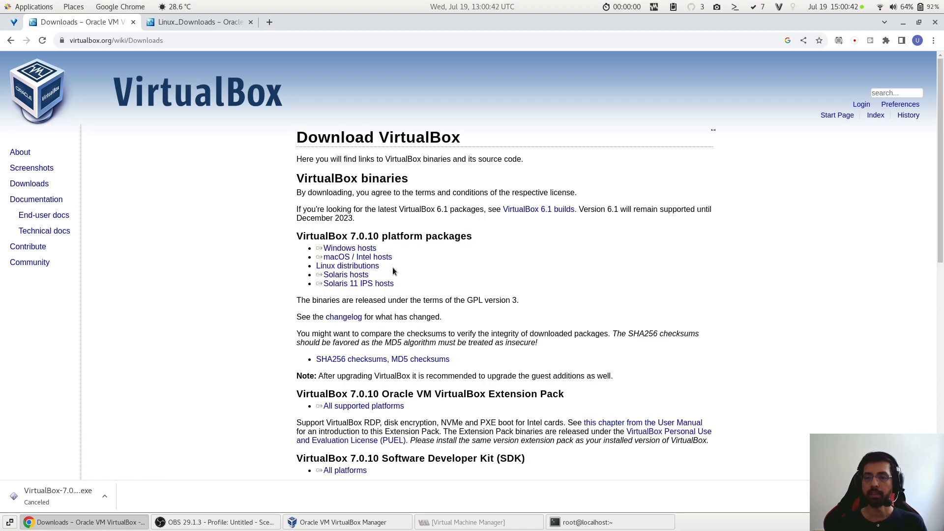
# - Look over the existing machines in Oracle VM VirtualBox Manager and in Virtual Machine Manager, then close Virtual Machine Manager
pyautogui.click(344, 522)
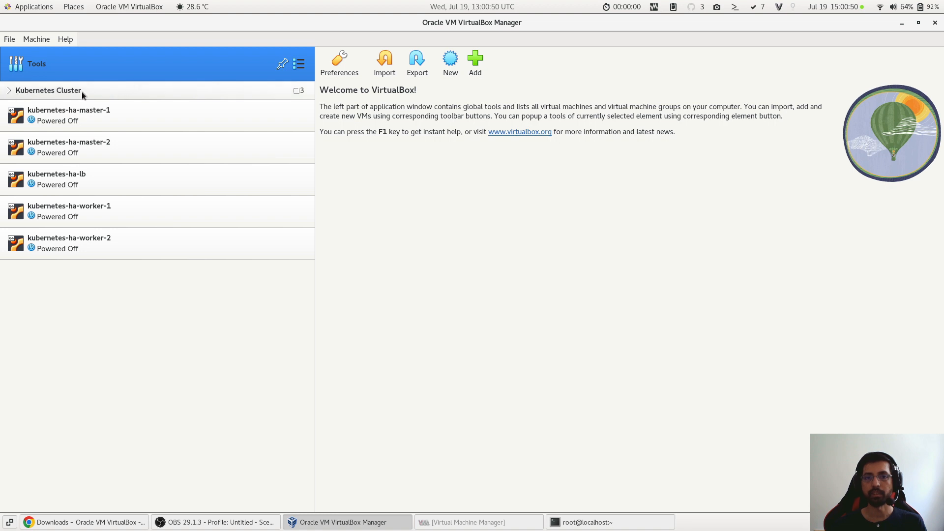
pyautogui.click(11, 92)
pyautogui.click(11, 91)
pyautogui.click(128, 124)
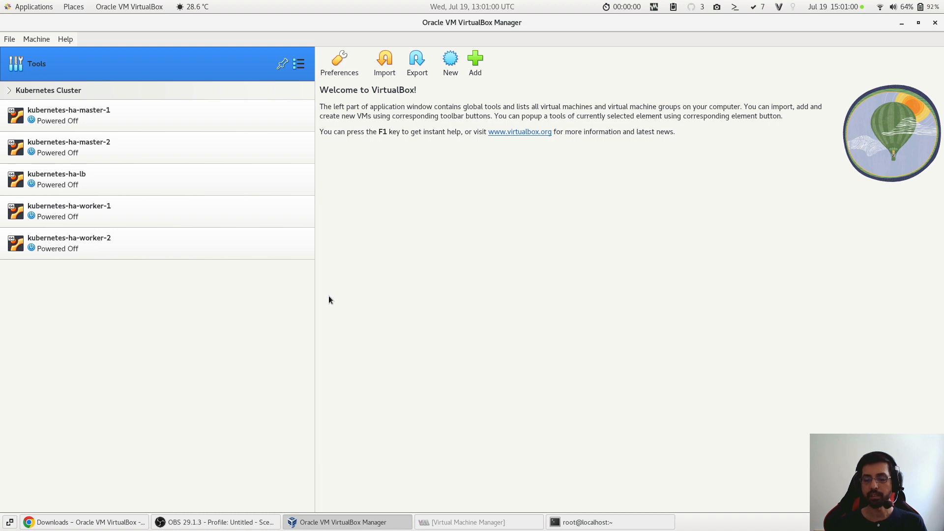
pyautogui.click(479, 522)
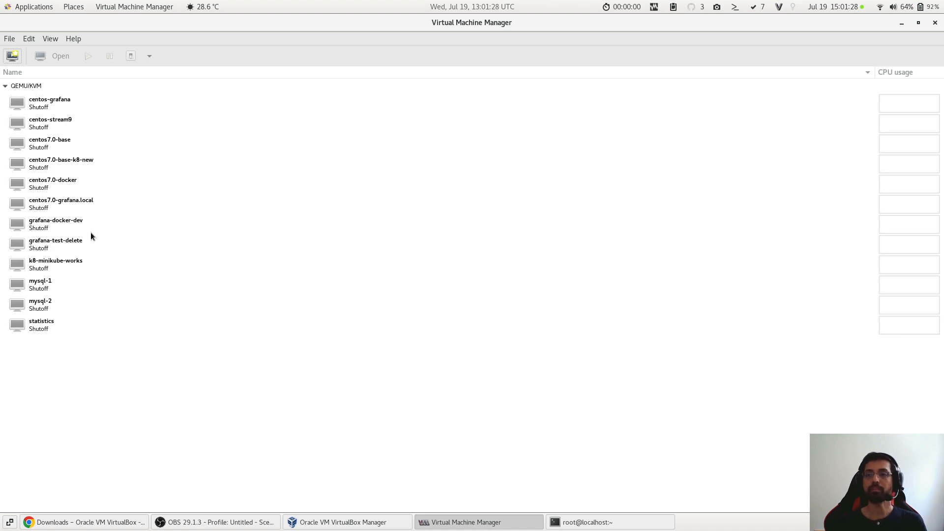
pyautogui.click(935, 23)
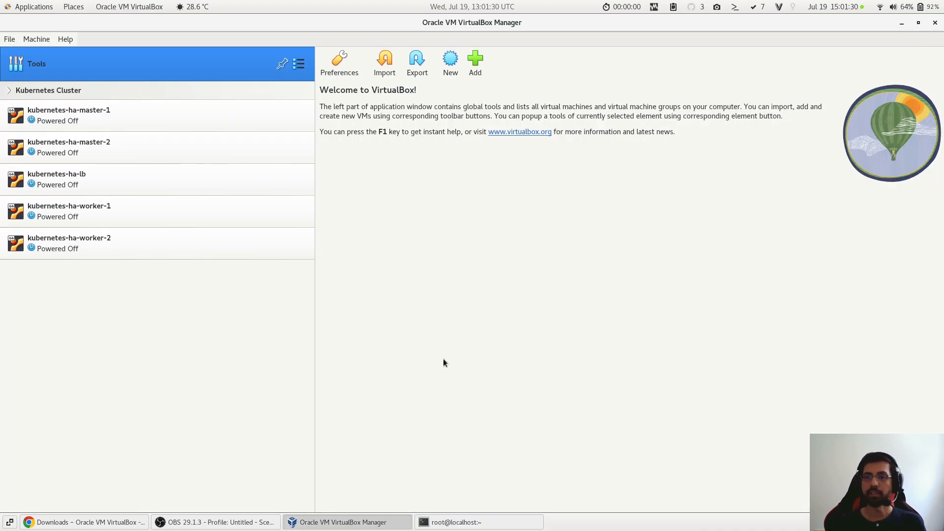
# - Switch back to the VirtualBox downloads page in Chrome and open the 7.0.10 package list for Linux distributions
pyautogui.click(133, 522)
pyautogui.doubleClick(336, 321)
pyautogui.click(335, 292)
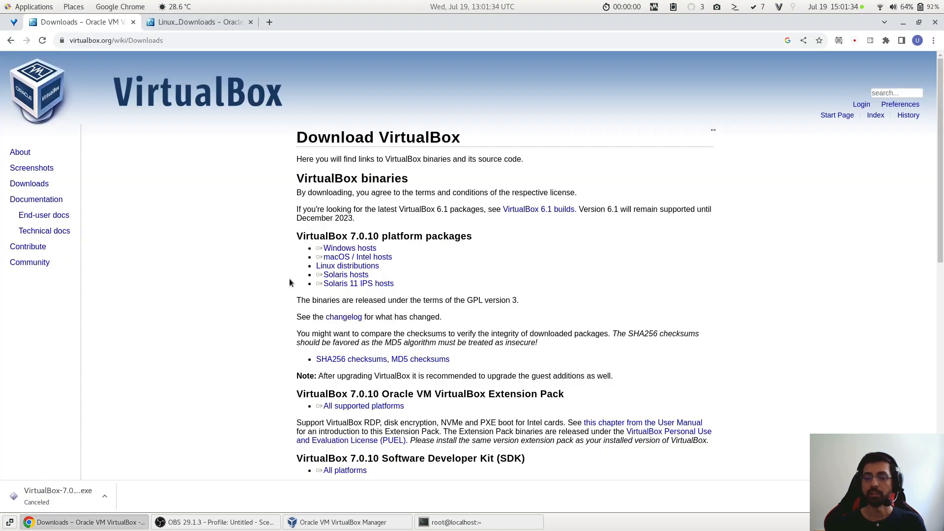
pyautogui.tripleClick(350, 249)
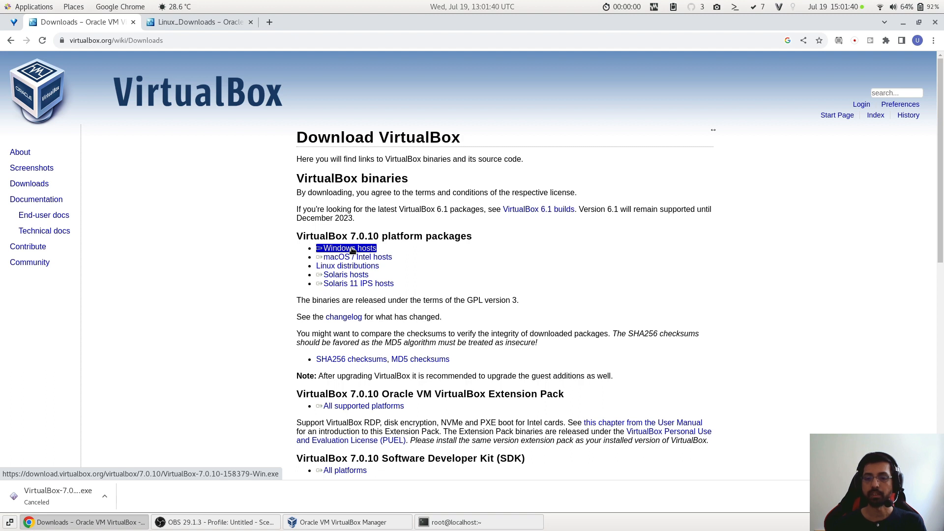
pyautogui.tripleClick(327, 257)
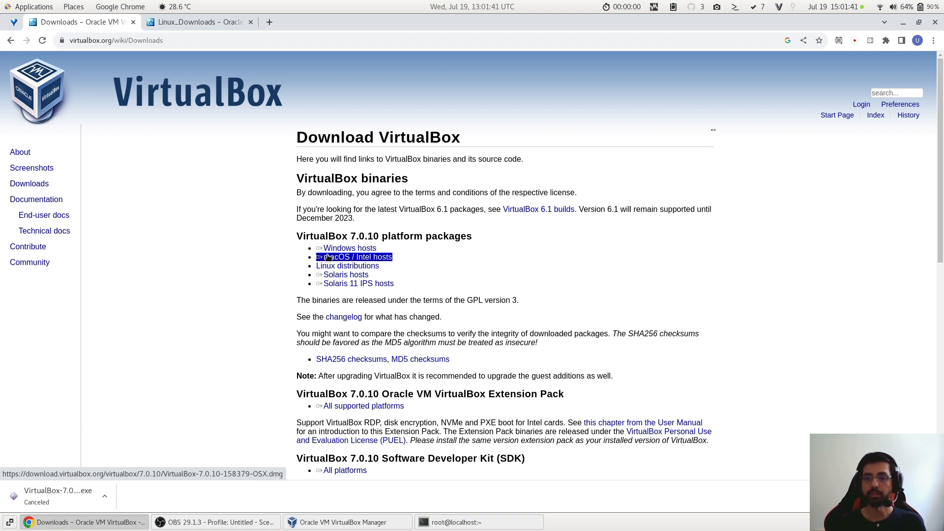
pyautogui.click(363, 256)
pyautogui.tripleClick(349, 275)
pyautogui.tripleClick(342, 266)
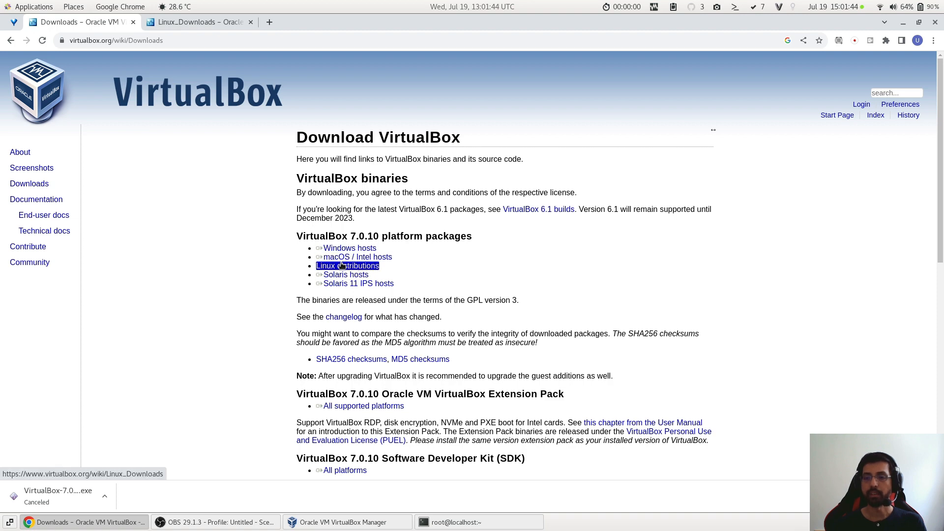
pyautogui.click(368, 268)
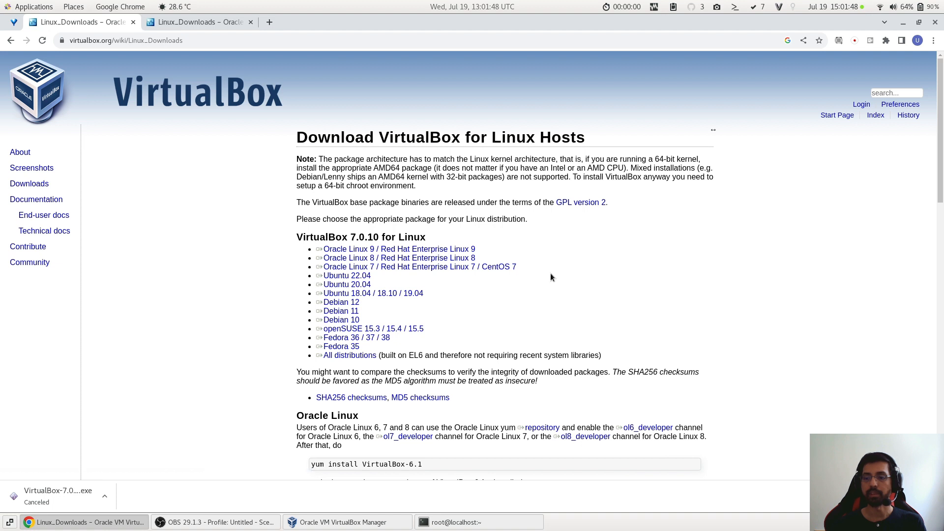
pyautogui.tripleClick(444, 268)
pyautogui.tripleClick(427, 259)
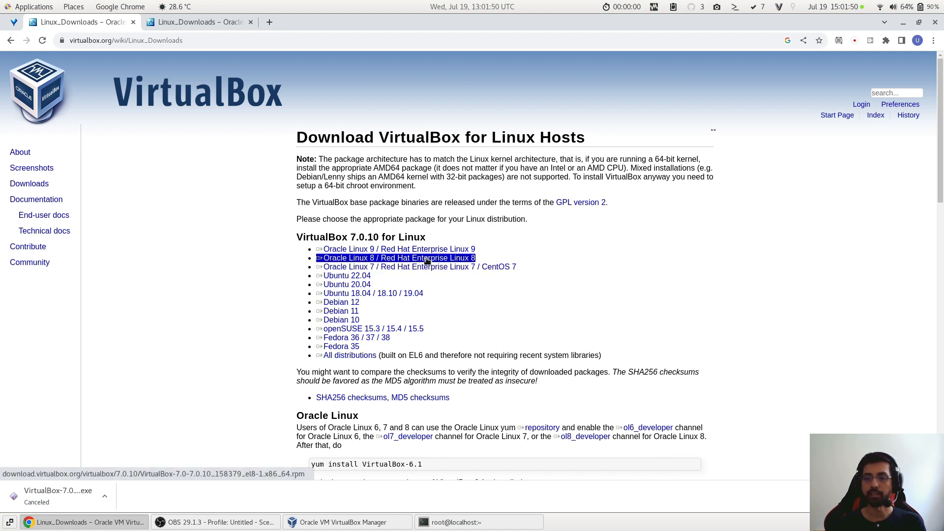
pyautogui.click(433, 275)
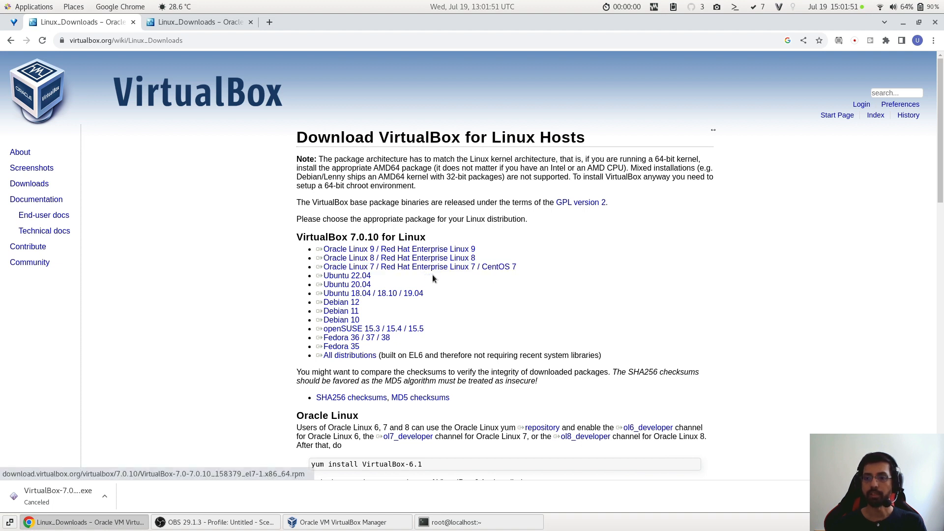
# - Switch to the terminal and check the operating system release in a new tab with cat /etc/redhat-release
pyautogui.click(455, 521)
pyautogui.hotkey('ctrl', 'shift', 't')
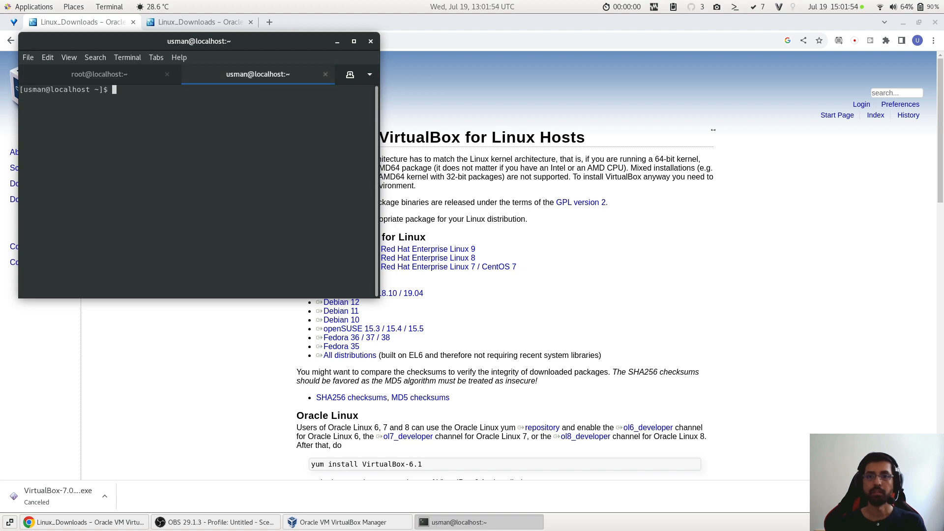
pyautogui.write('cat /etc')
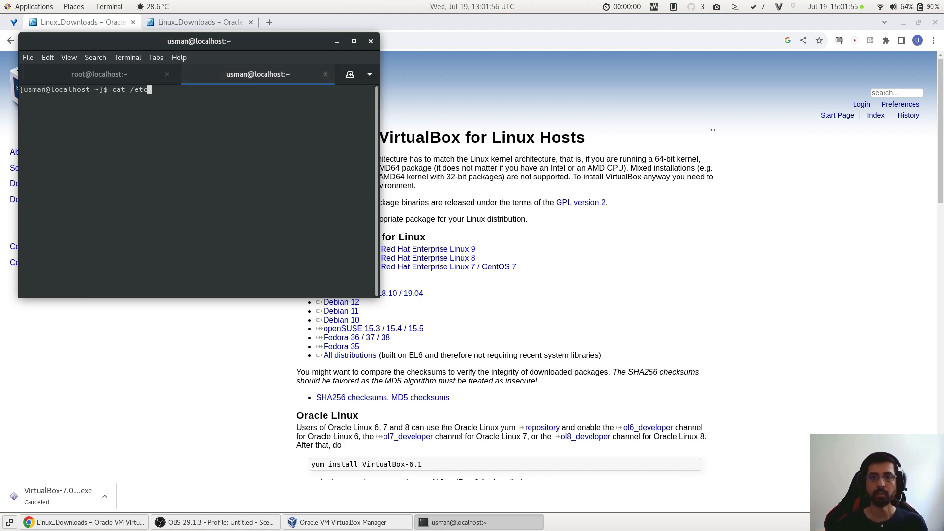
pyautogui.write('/redh')
pyautogui.write('at')
pyautogui.press('Tab')
pyautogui.press('Return')
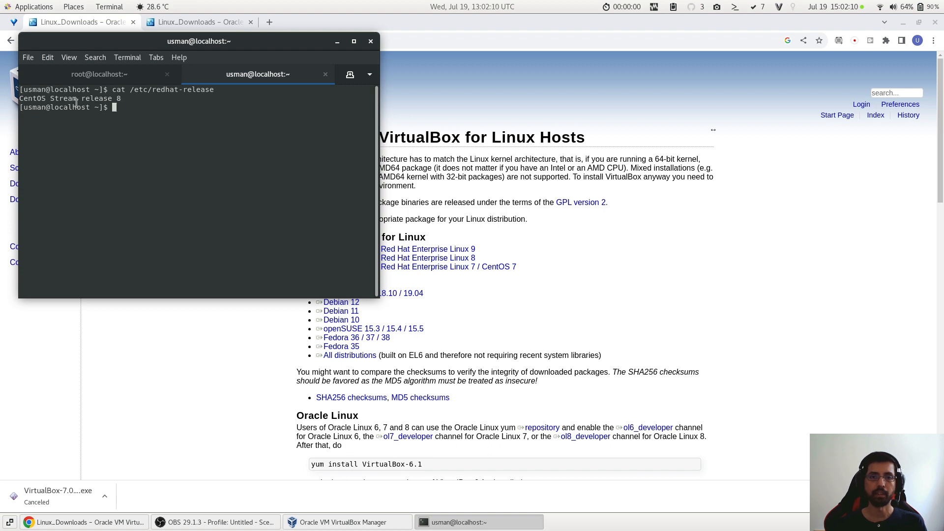
# - Return to the browser and download the VirtualBox 7.0.10 package for Oracle Linux 8 / Red Hat Enterprise Linux 8
pyautogui.click(545, 299)
pyautogui.tripleClick(467, 260)
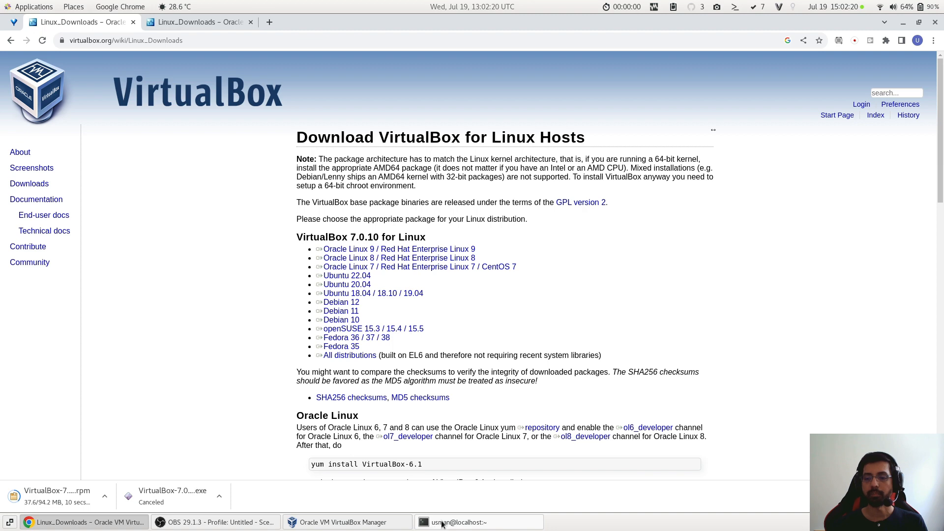
pyautogui.scroll(-4, 446, 493)
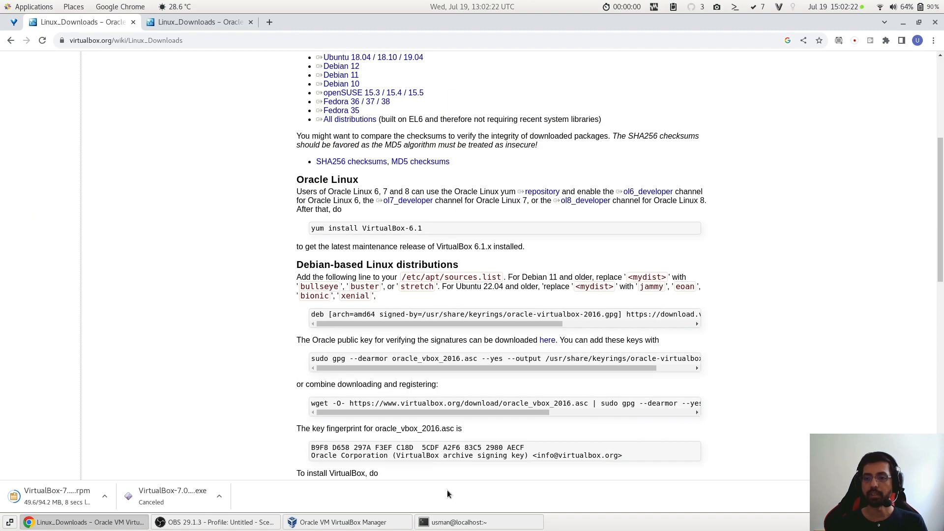
# - Switch to the root session in the terminal and change to the user's Downloads directory with cd
pyautogui.click(446, 516)
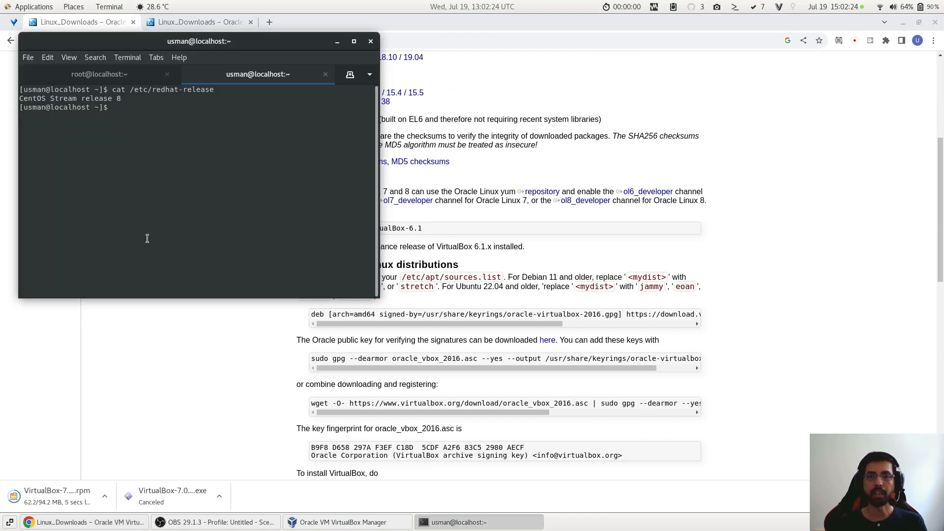
pyautogui.click(117, 77)
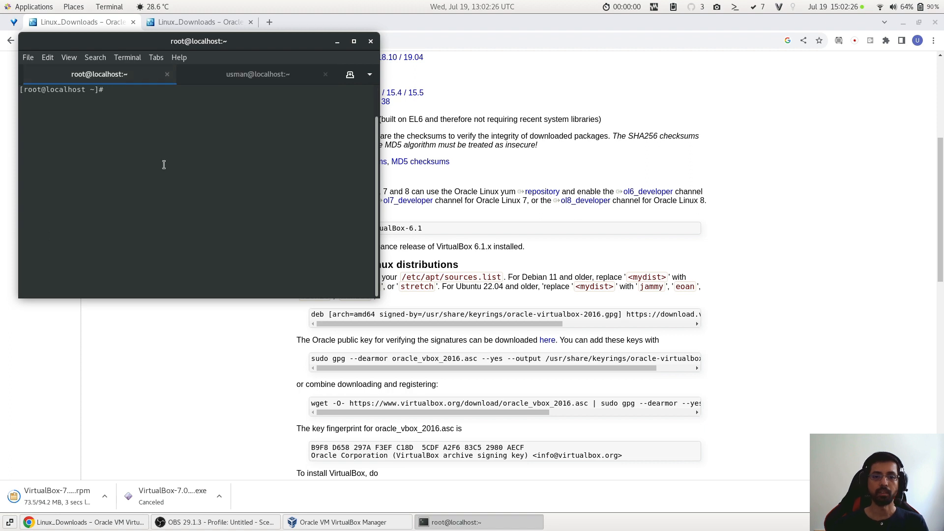
pyautogui.write('cd ')
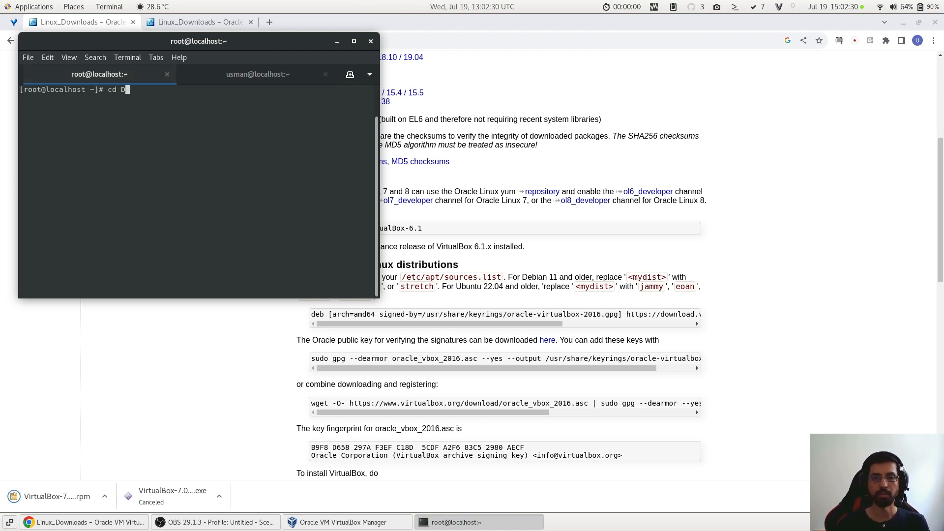
pyautogui.write('/')
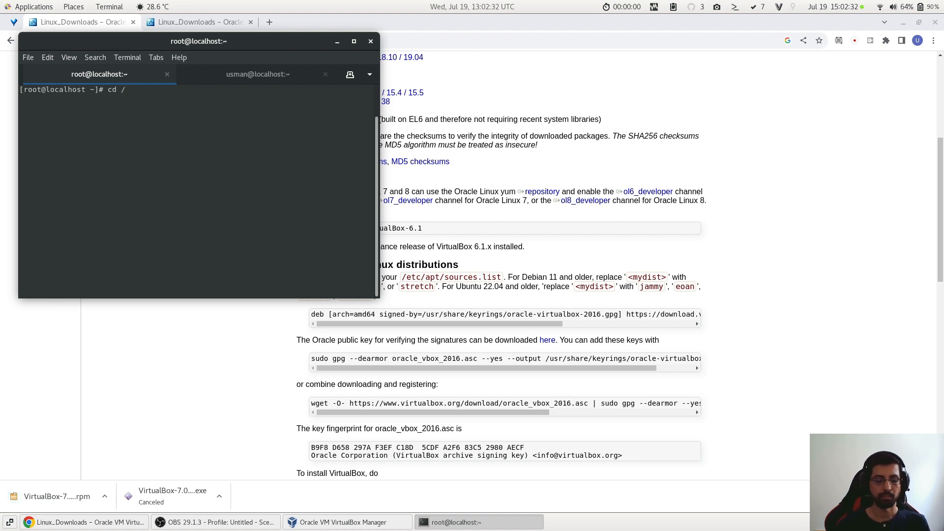
pyautogui.write('h')
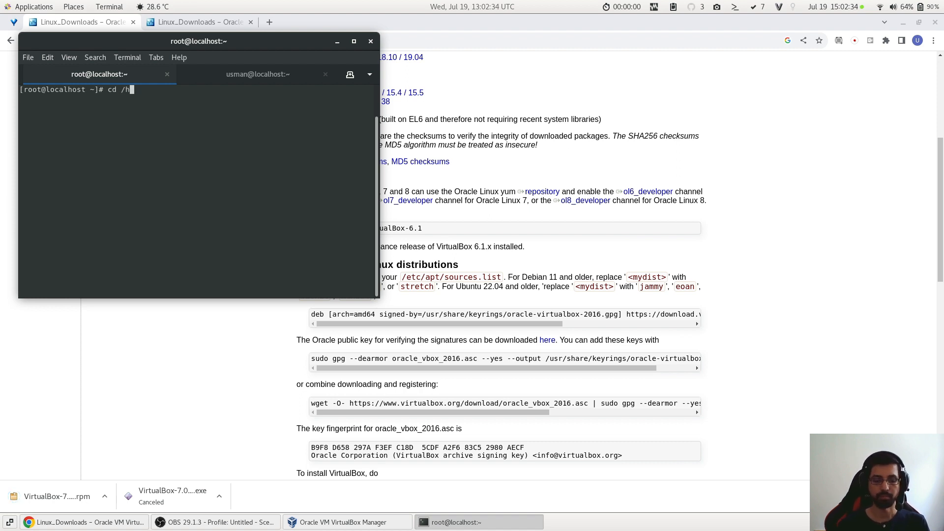
pyautogui.write('ome/usman/Downloads/')
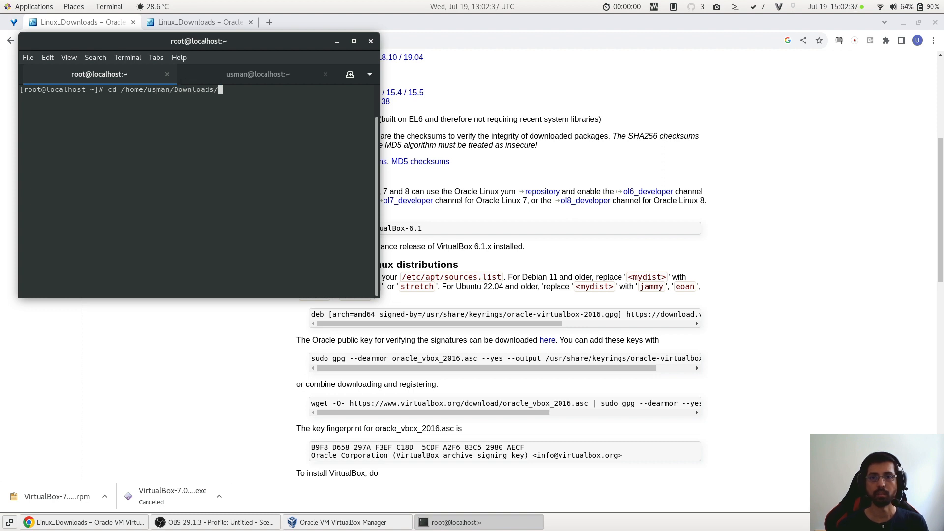
pyautogui.press('Return')
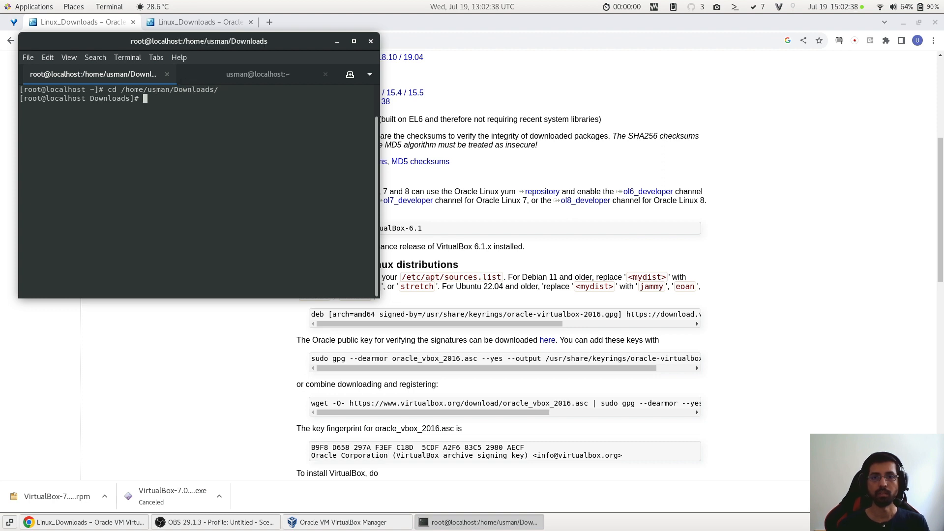
# - Begin a dnf install command with the start of the VirtualBox file name and list the matching downloaded packages
pyautogui.write('dnf inst')
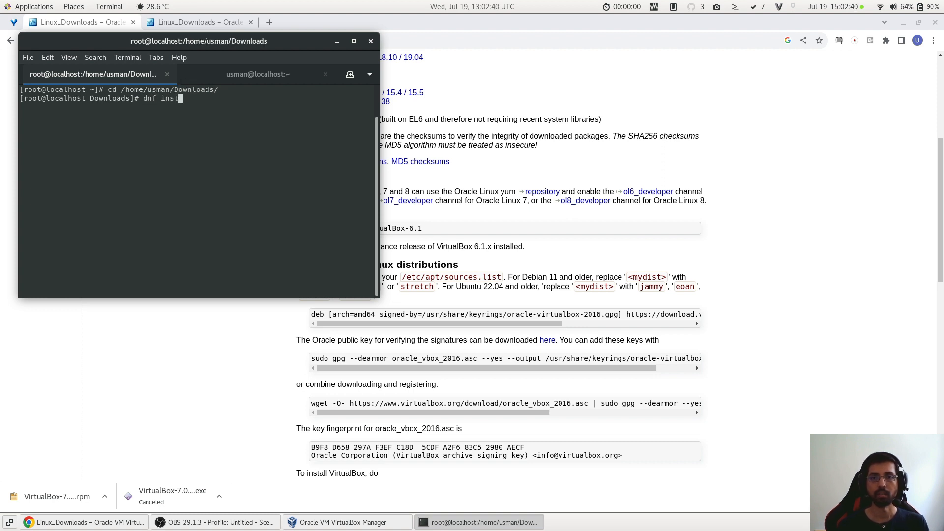
pyautogui.write('all Virtua')
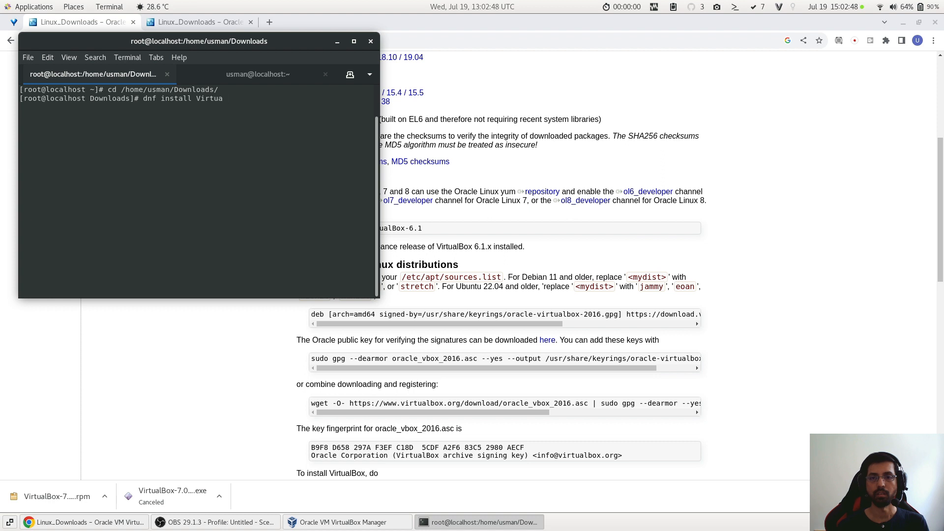
pyautogui.write('l')
pyautogui.press('BackSpace')
pyautogui.press('BackSpace')
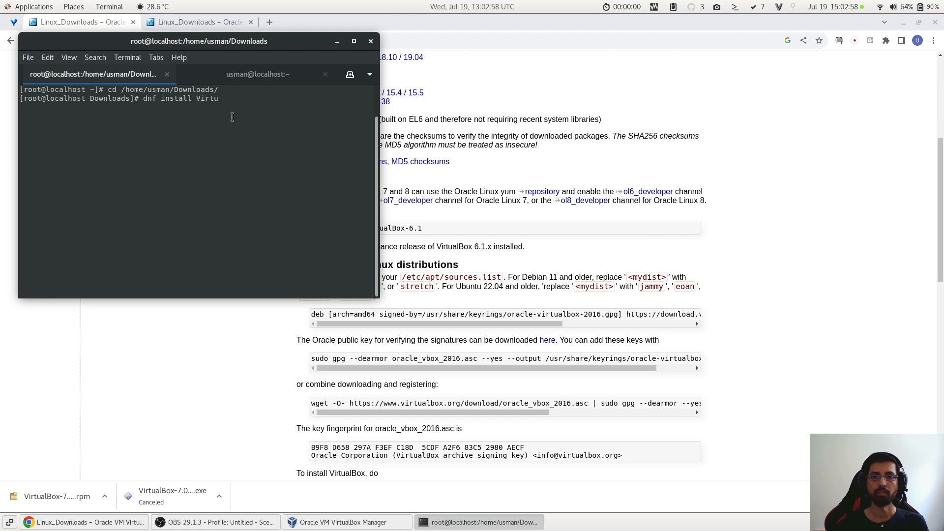
pyautogui.press('Tab')
pyautogui.press('Tab')
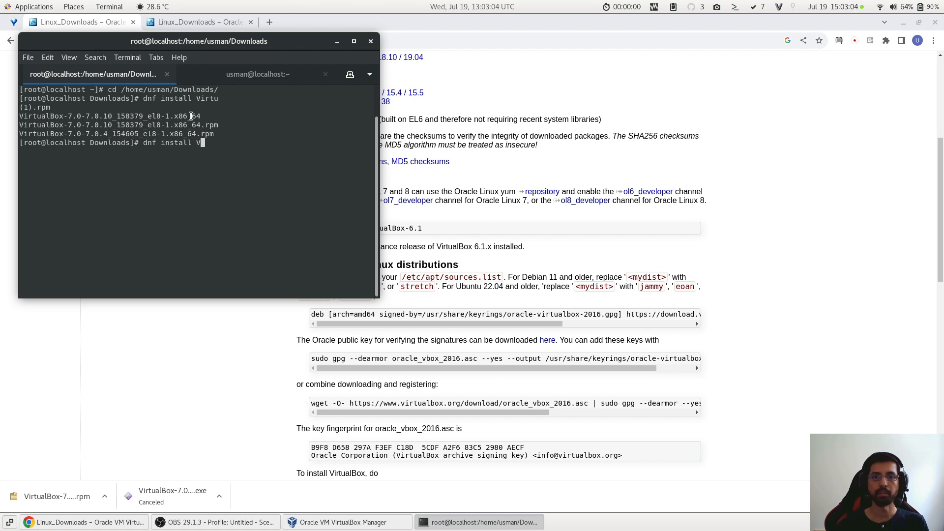
pyautogui.press('Tab')
pyautogui.press('Tab')
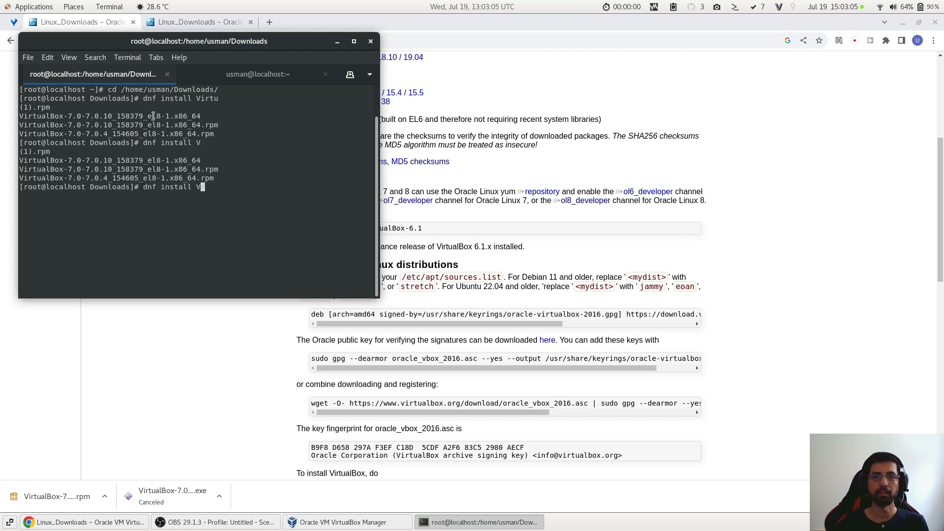
# - Complete the dnf install command with the copied file name VirtualBox-7.0-7.0.10_158379_el8-1.x86_64.rpm and run it
pyautogui.tripleClick(153, 158)
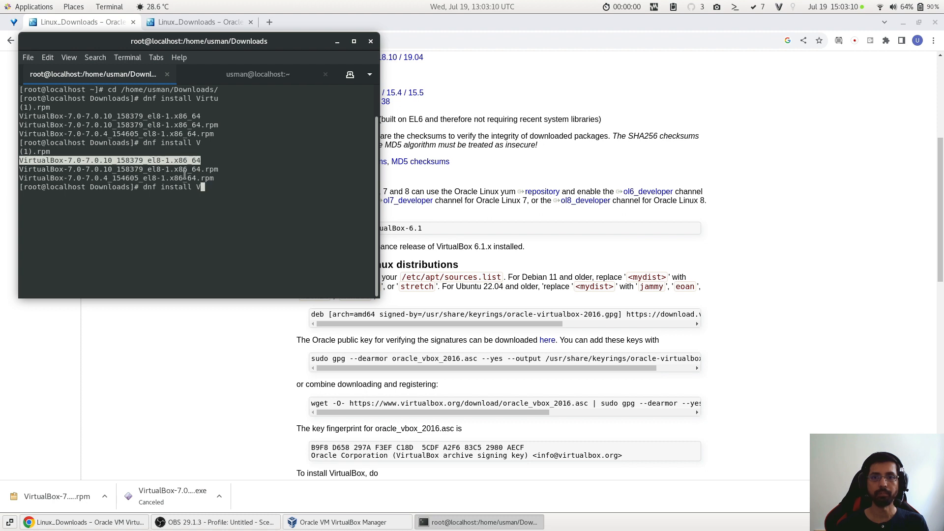
pyautogui.click(190, 173)
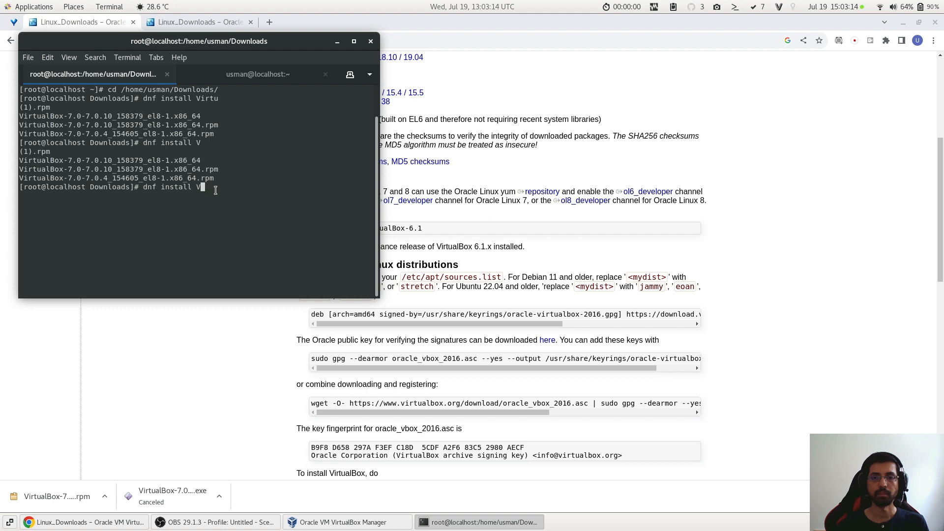
pyautogui.doubleClick(202, 169)
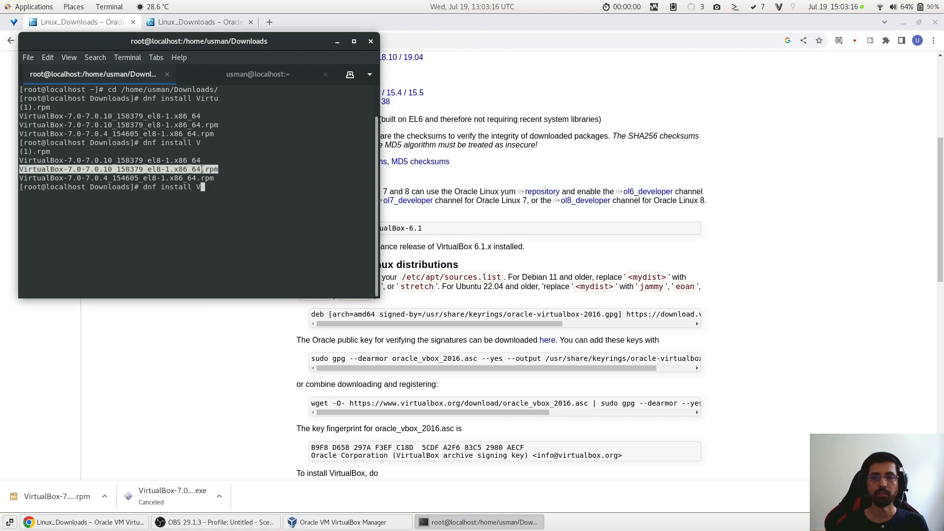
pyautogui.rightClick(205, 170)
pyautogui.click(217, 177)
pyautogui.press('BackSpace')
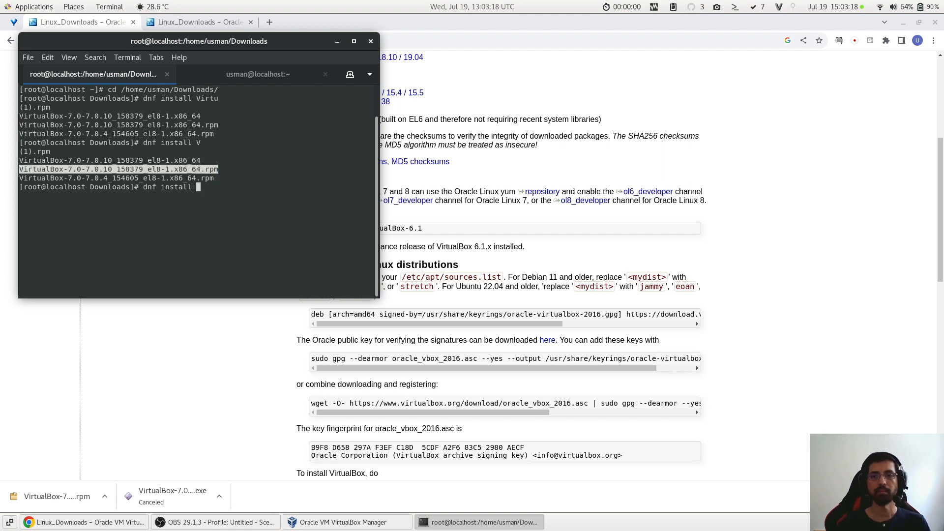
pyautogui.hotkey('ctrl', 'shift', 'v')
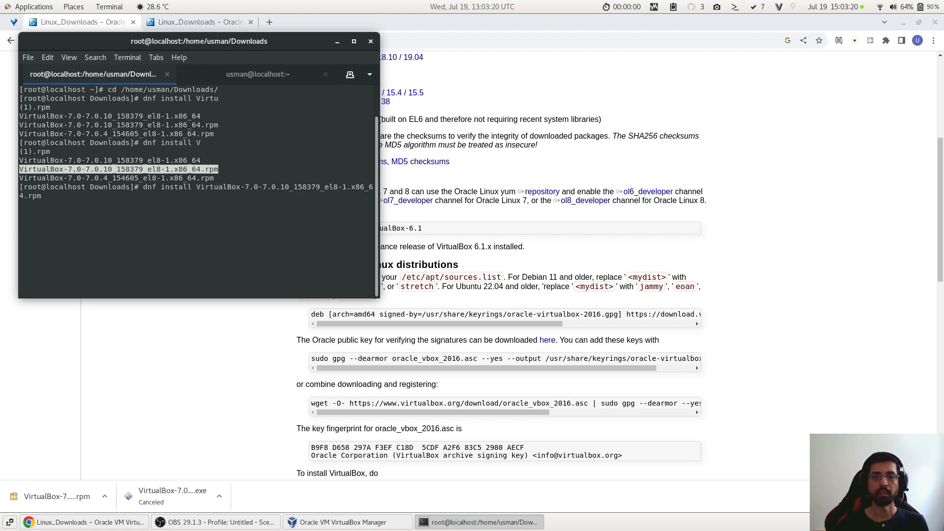
pyautogui.press('Return')
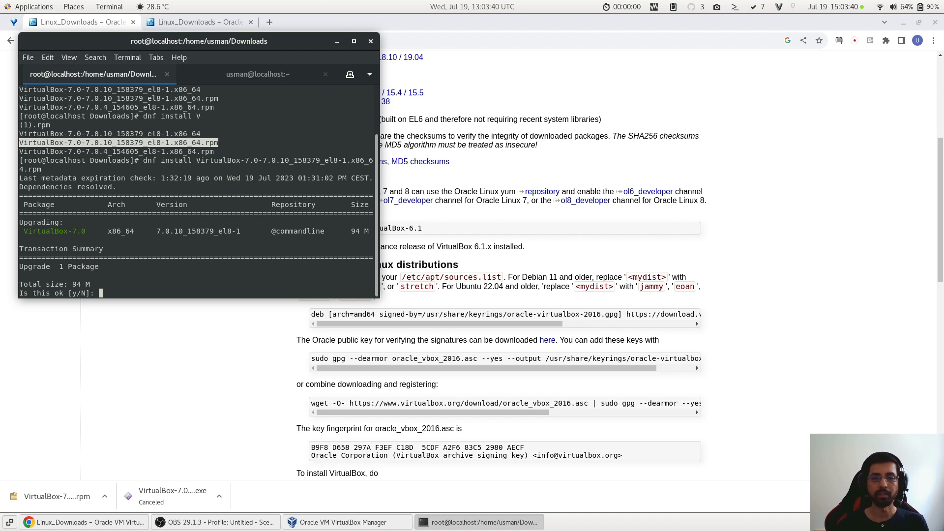
# - Decline the package transaction with n and log out of the root session
pyautogui.write('n')
pyautogui.press('Return')
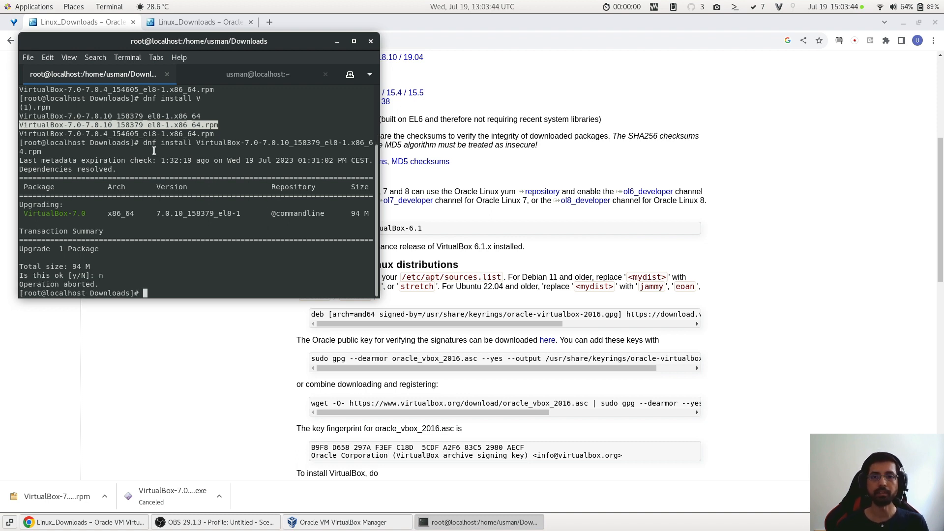
pyautogui.hotkey('ctrl', 'd')
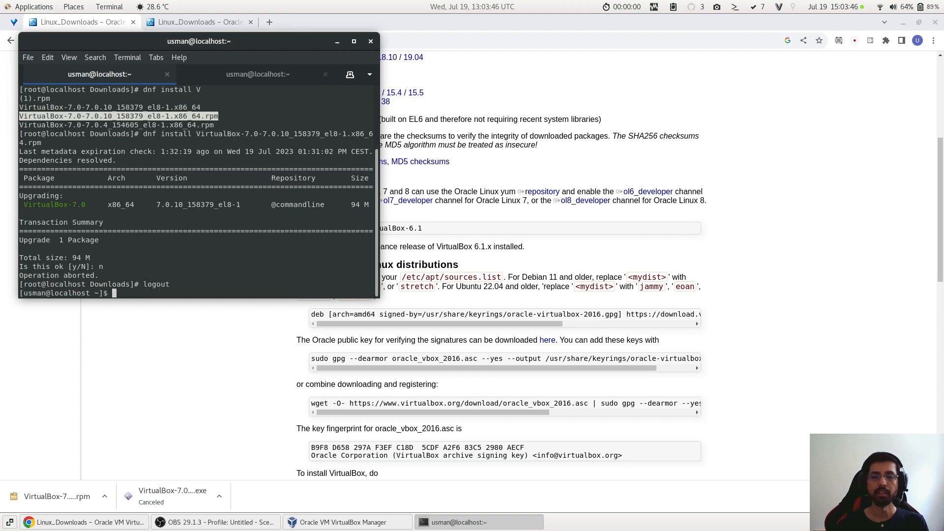
pyautogui.click(111, 417)
# - Check Oracle VM VirtualBox Manager briefly, then return to Chrome and load google.com in place of the second VirtualBox downloads page
pyautogui.click(347, 522)
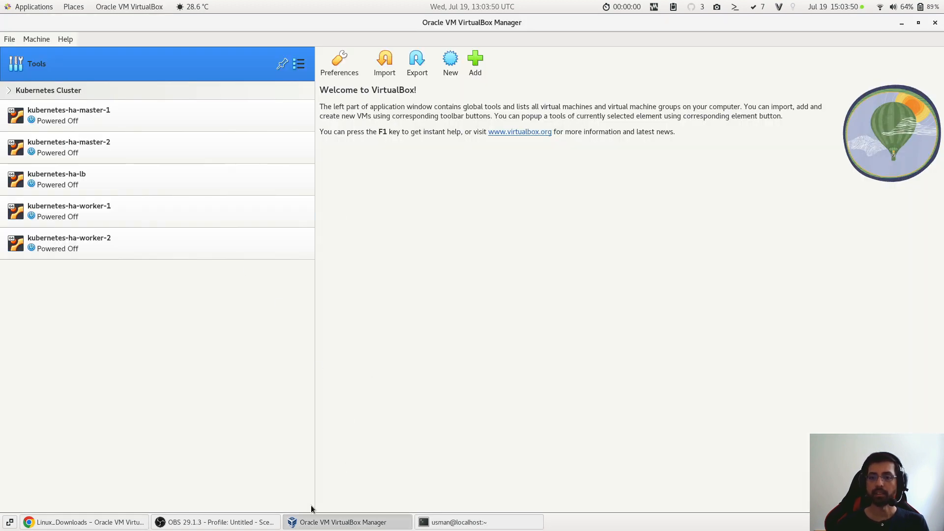
pyautogui.click(96, 521)
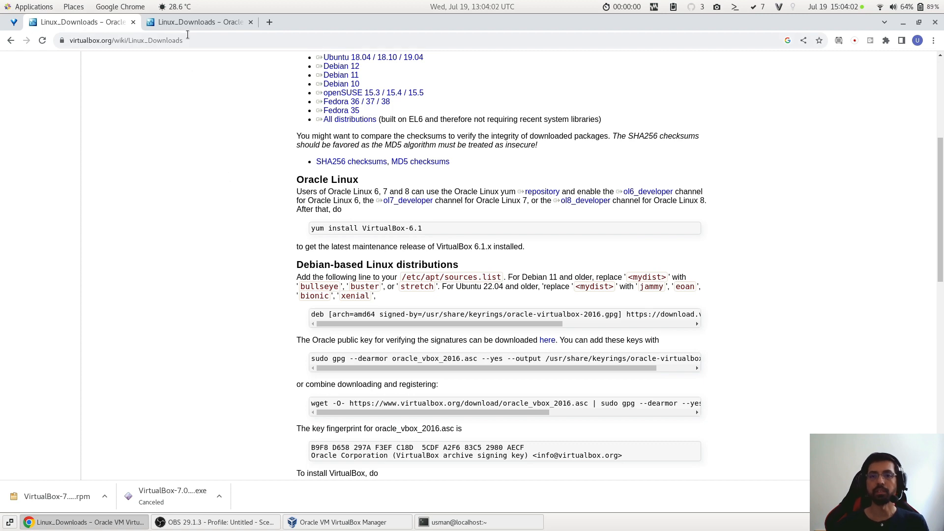
pyautogui.click(197, 22)
pyautogui.click(210, 38)
pyautogui.write('google.com')
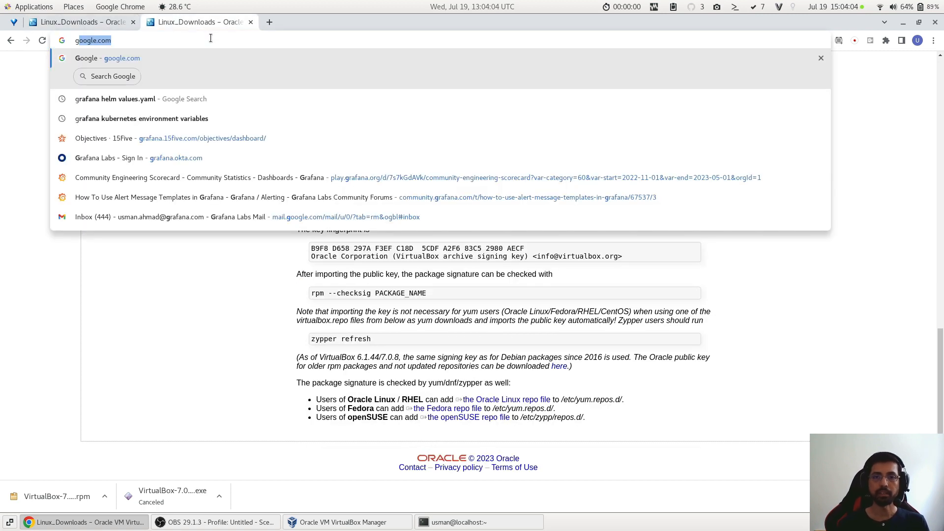
pyautogui.press('Return')
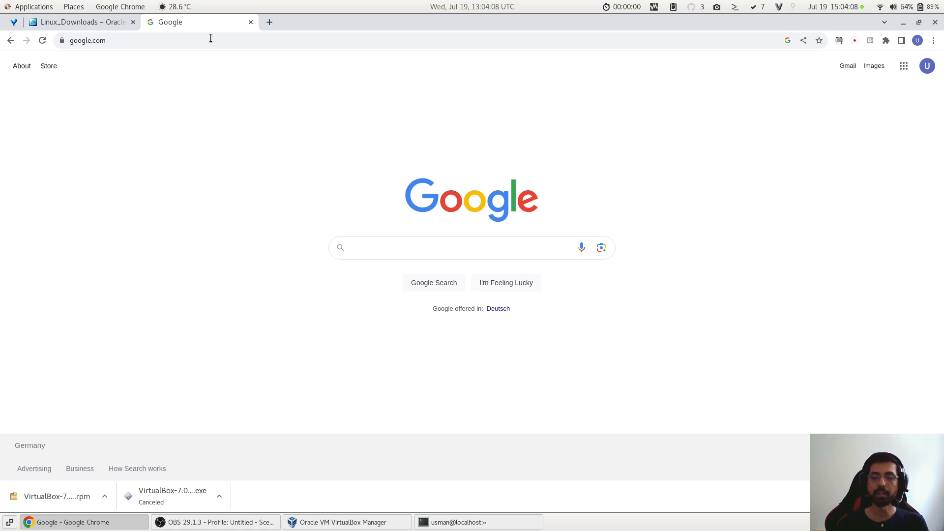
# - Search Google for "download centos" and open the Download page on centos.org
pyautogui.write('centos')
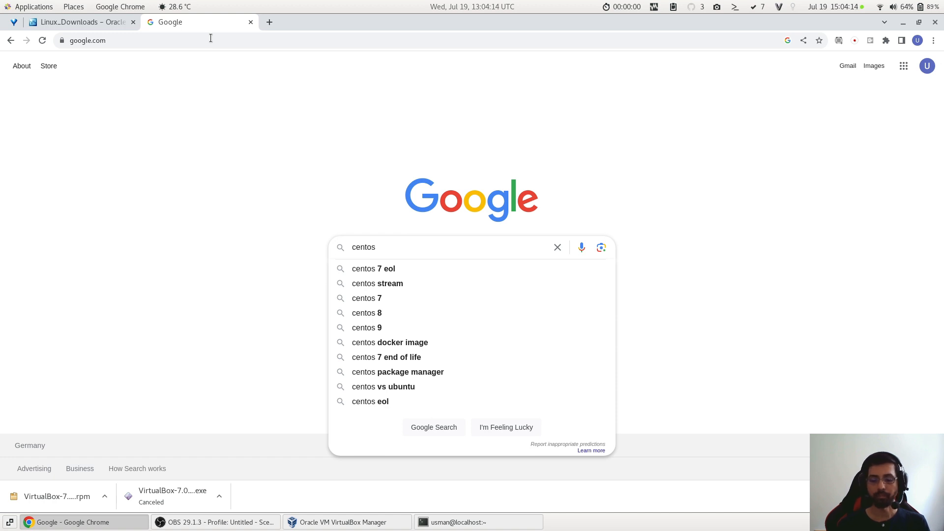
pyautogui.press('Home')
pyautogui.write('download')
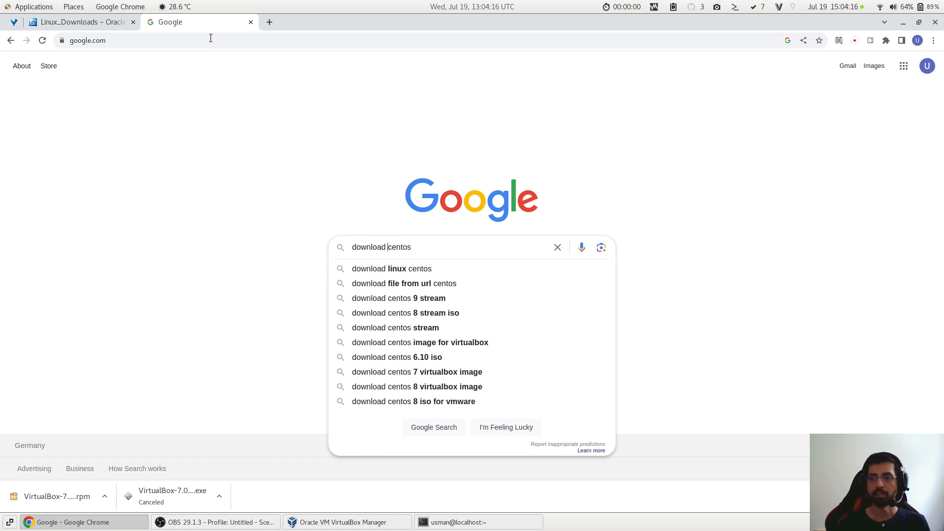
pyautogui.press('Return')
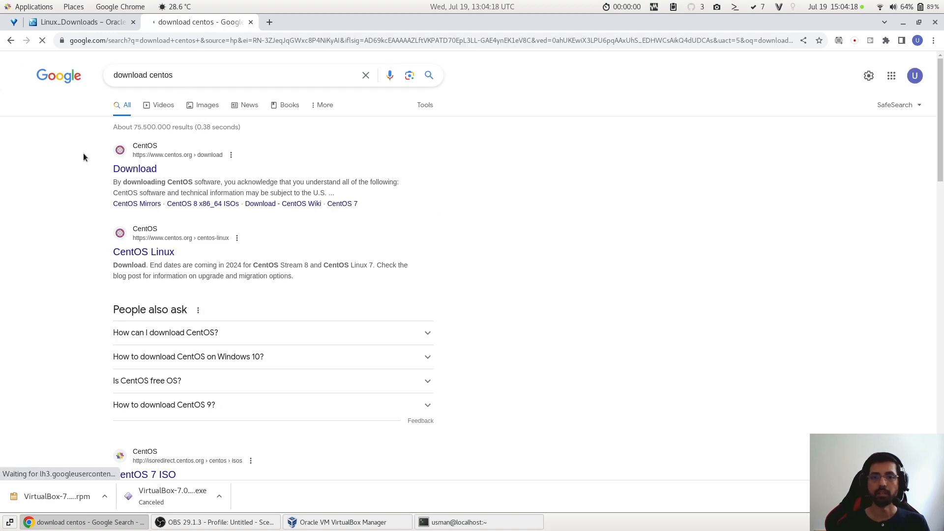
pyautogui.click(149, 177)
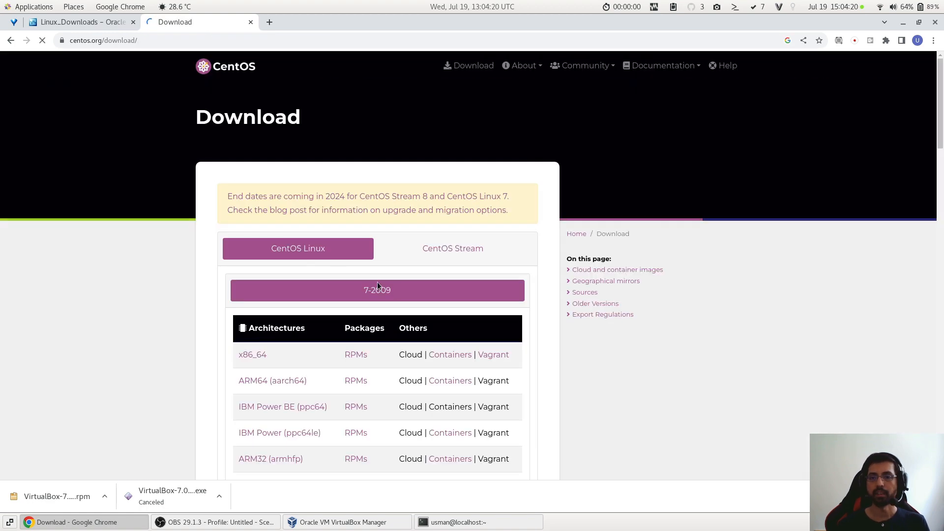
# - Examine the architecture download lists for CentOS Linux and CentOS Stream, ending on the CentOS Linux list
pyautogui.scroll(-2, 368, 282)
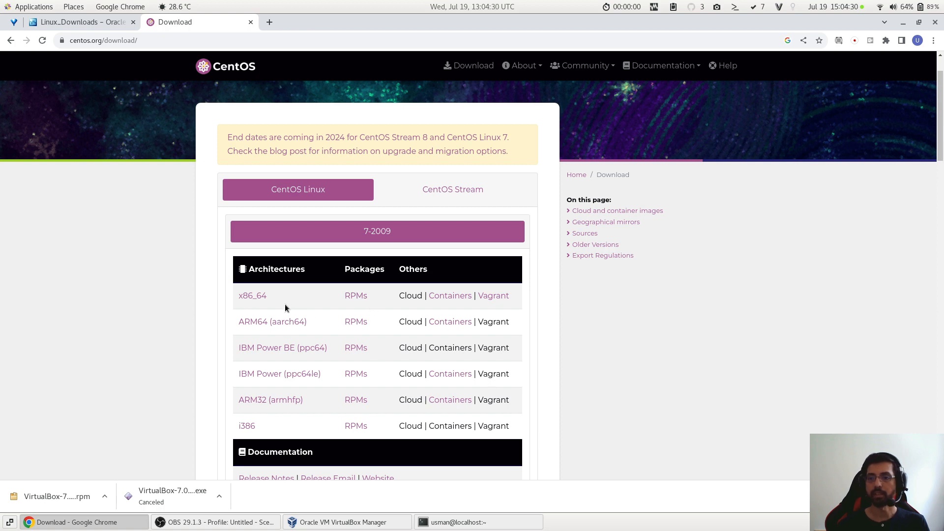
pyautogui.scroll(-3, 304, 308)
pyautogui.scroll(5, 342, 297)
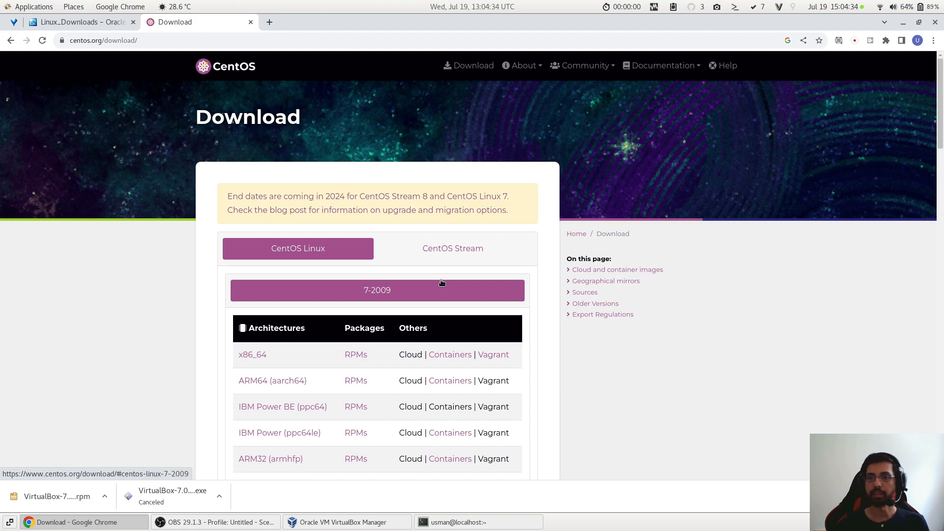
pyautogui.click(441, 258)
pyautogui.scroll(-5, 317, 358)
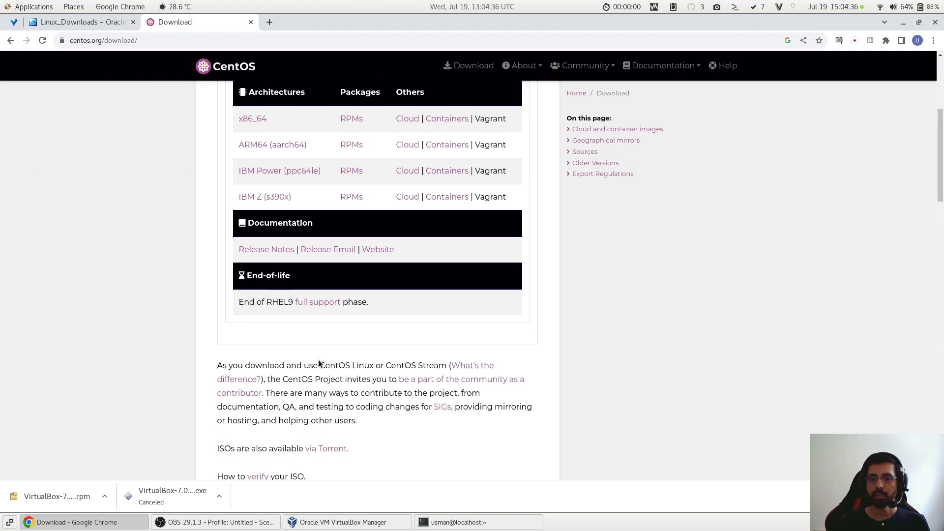
pyautogui.scroll(5, 289, 245)
pyautogui.click(293, 249)
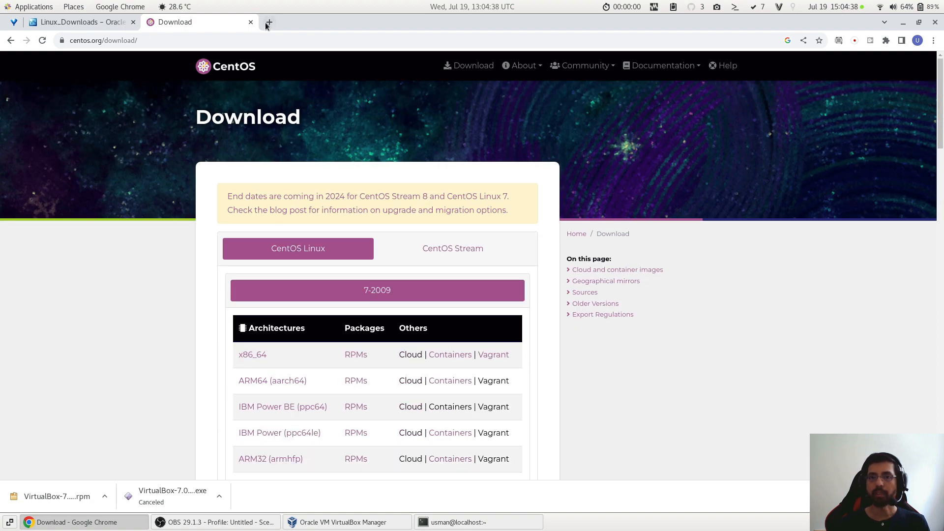
# - Switch to Oracle VM VirtualBox Manager and begin a new virtual machine named centos-grafana
pyautogui.hotkey('ctrl', 'shift', 'Tab')
pyautogui.click(344, 522)
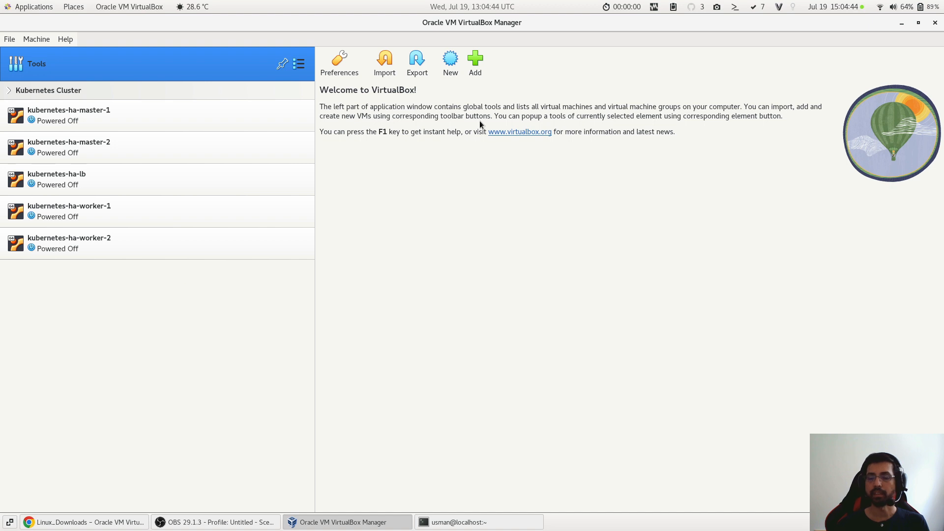
pyautogui.click(454, 73)
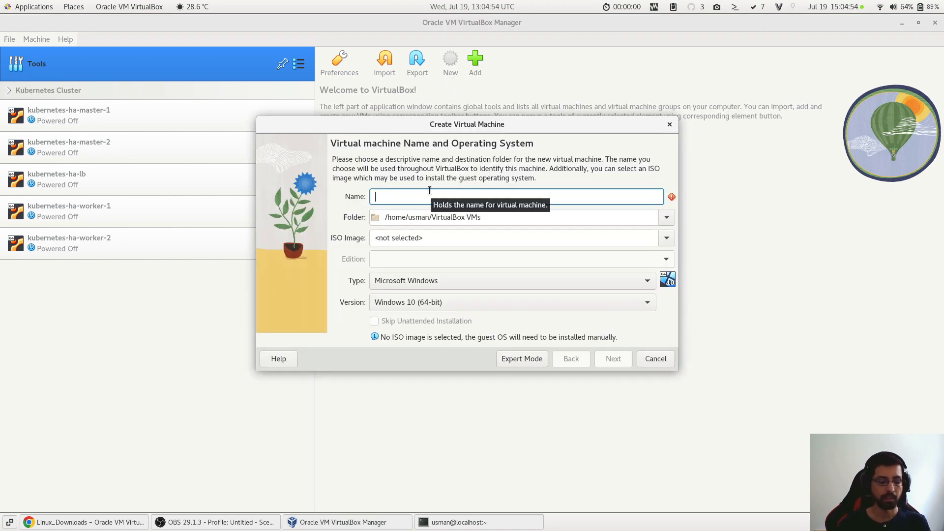
pyautogui.write('centos-')
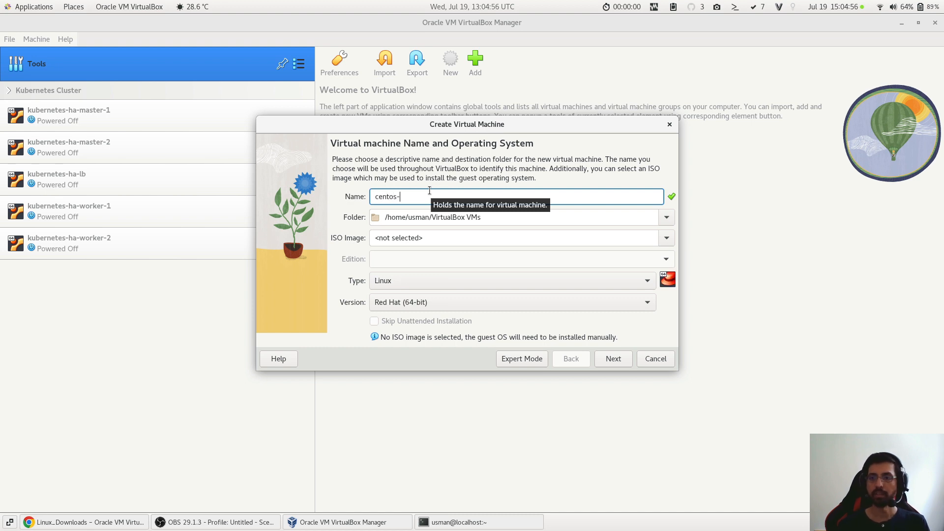
pyautogui.write('grafana')
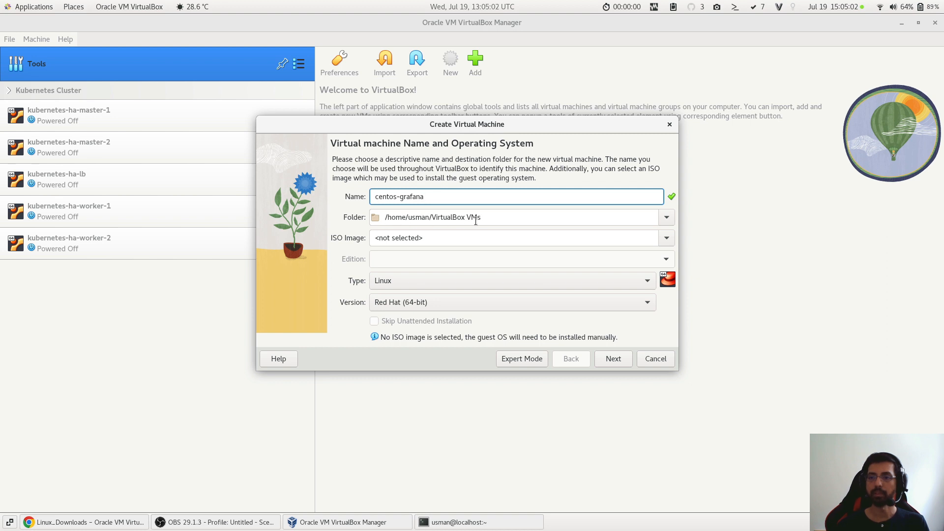
# - Choose CentOS-7-x86_64-Minimal-2009.iso from Downloads as the machine's ISO image and continue to the unattended install setup
pyautogui.click(665, 240)
pyautogui.click(549, 284)
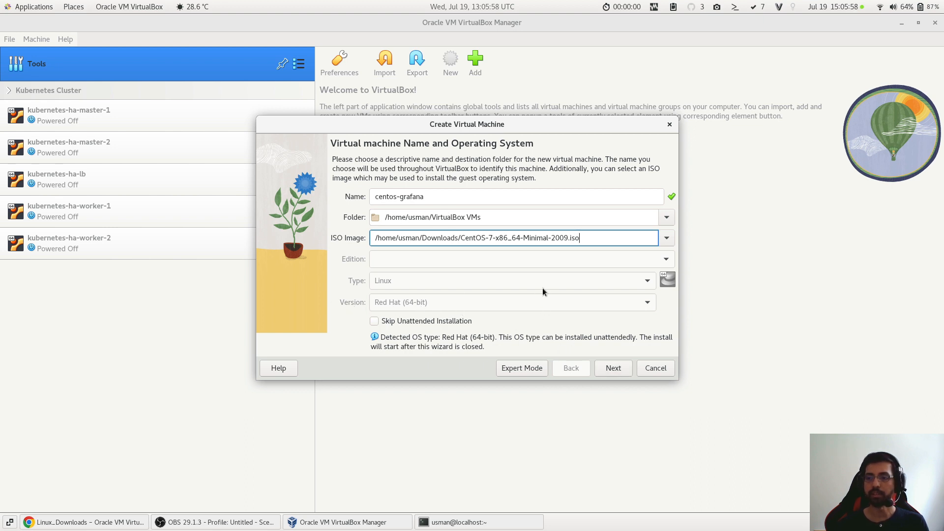
pyautogui.click(617, 369)
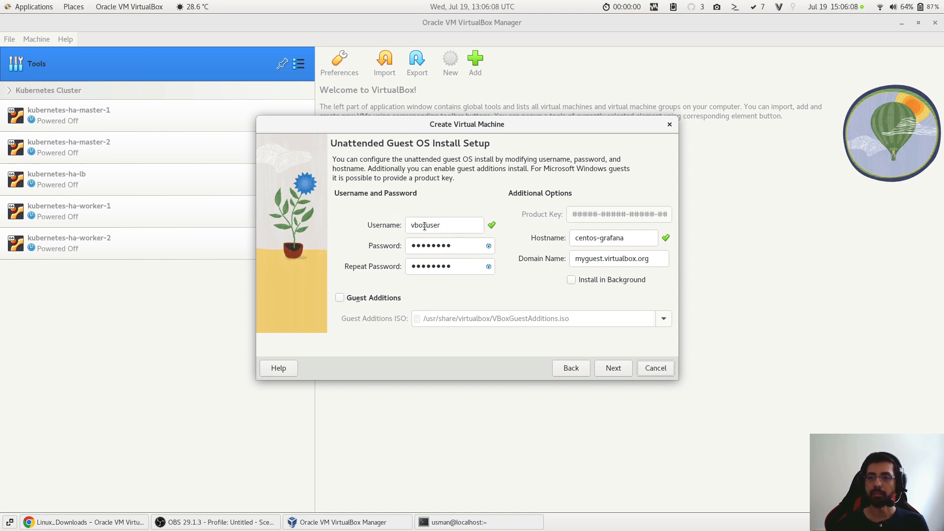
# - Enter and repeat the guest account password, check it in plain text, hide it again and continue to the hardware settings
pyautogui.doubleClick(432, 249)
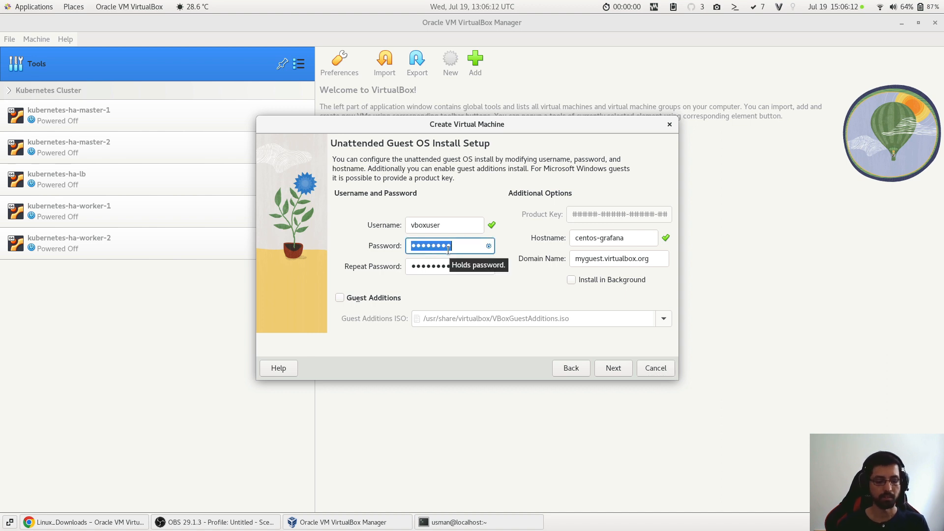
pyautogui.write('12345678')
pyautogui.press('Tab')
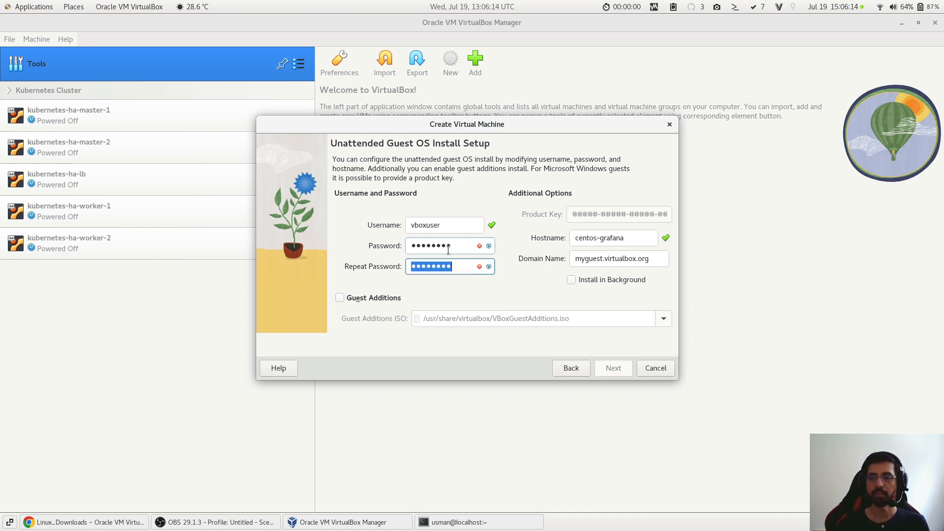
pyautogui.write('12345678')
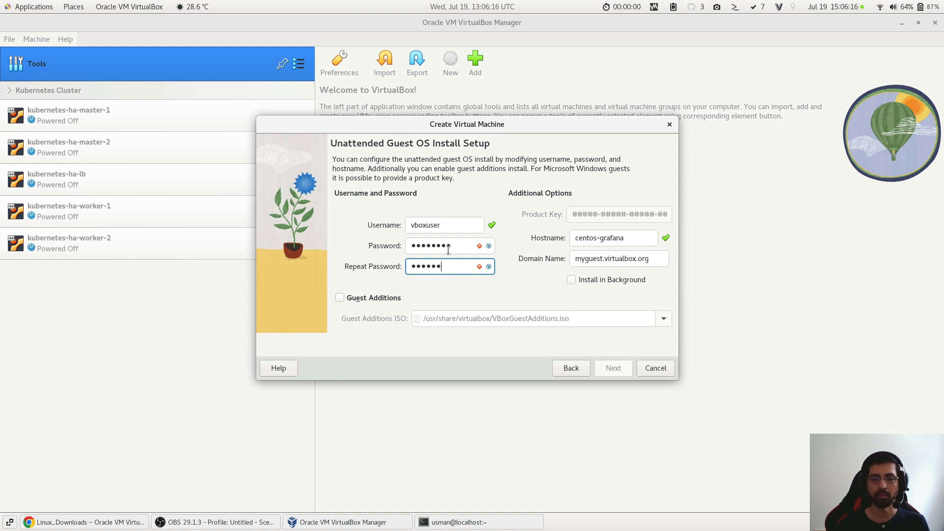
pyautogui.click(489, 250)
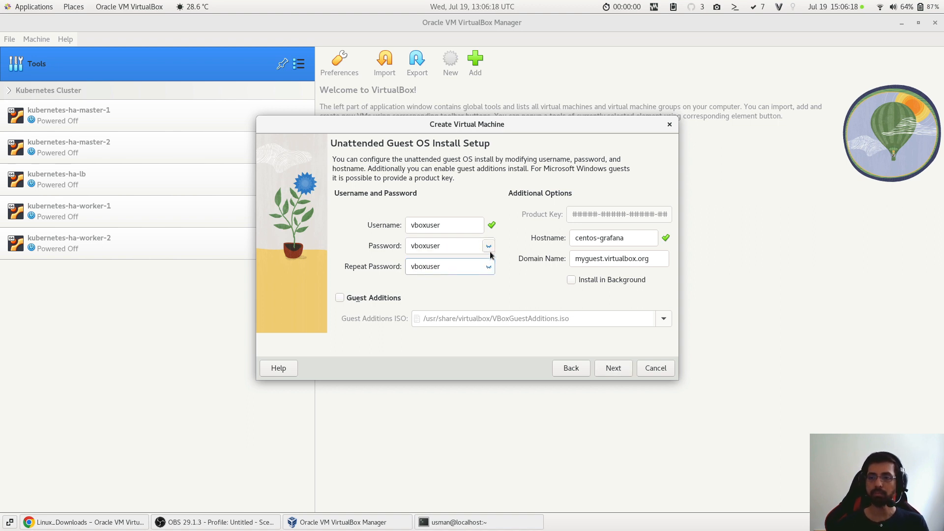
pyautogui.click(489, 251)
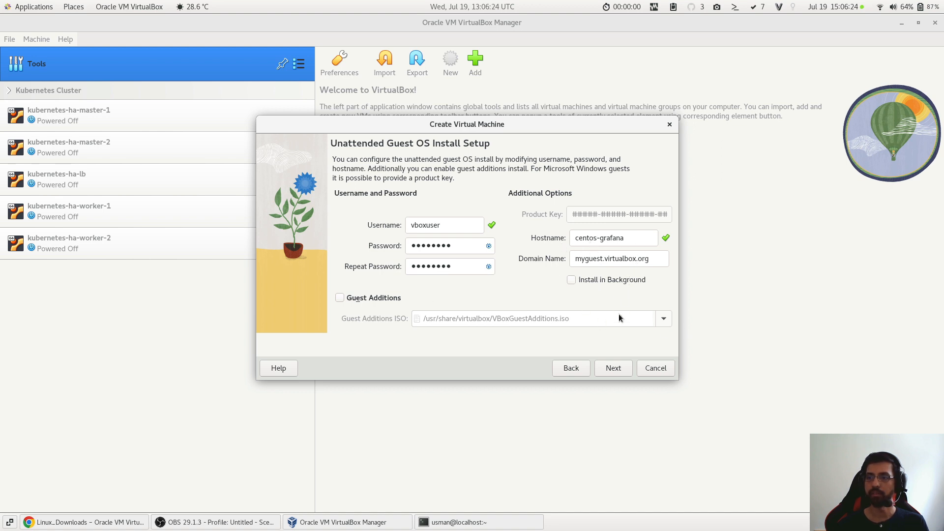
pyautogui.click(621, 367)
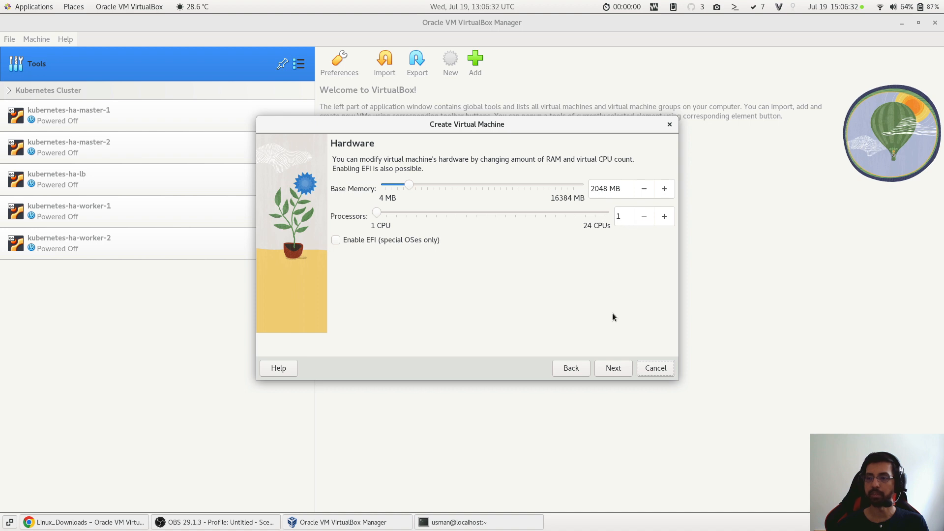
# - Accept the default memory and processor settings and set the new virtual hard disk's size to 10 GB
pyautogui.click(622, 366)
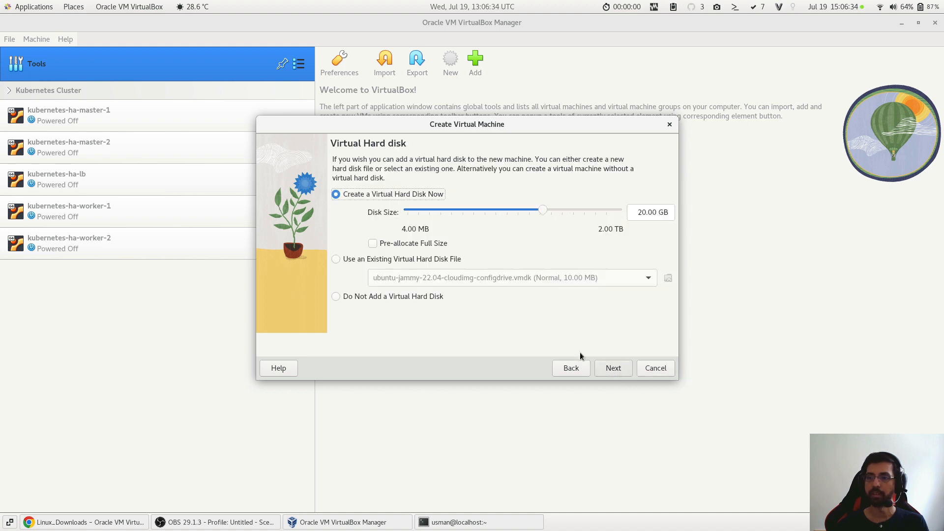
pyautogui.click(542, 212)
pyautogui.moveTo(542, 211); pyautogui.dragTo(530, 210)
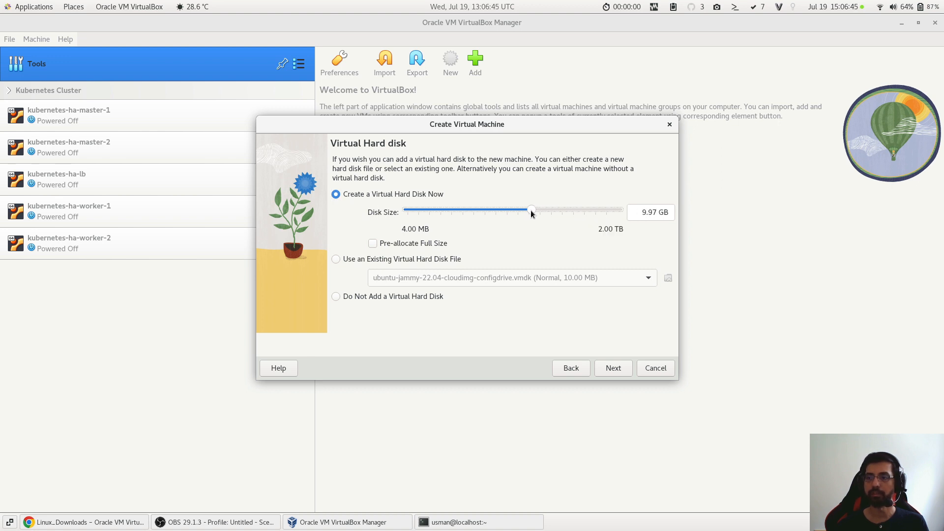
pyautogui.click(638, 212)
pyautogui.write('10')
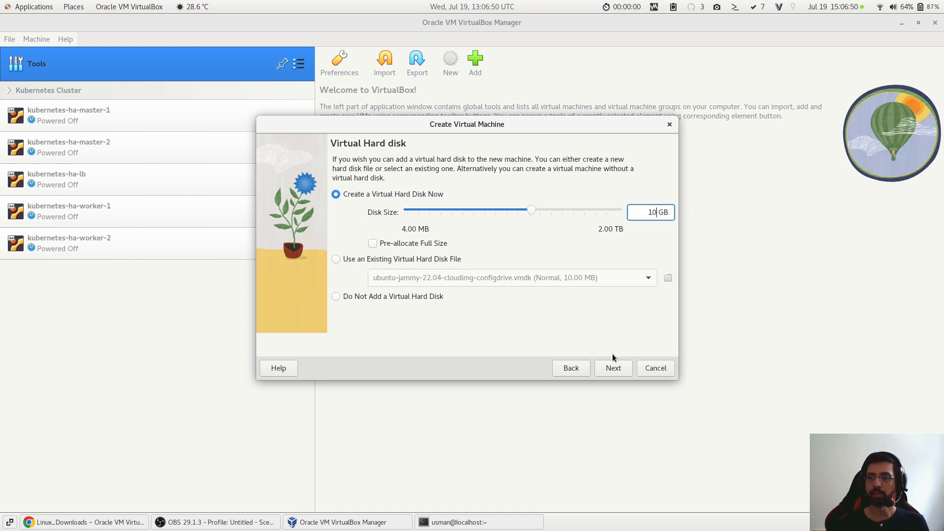
pyautogui.click(614, 367)
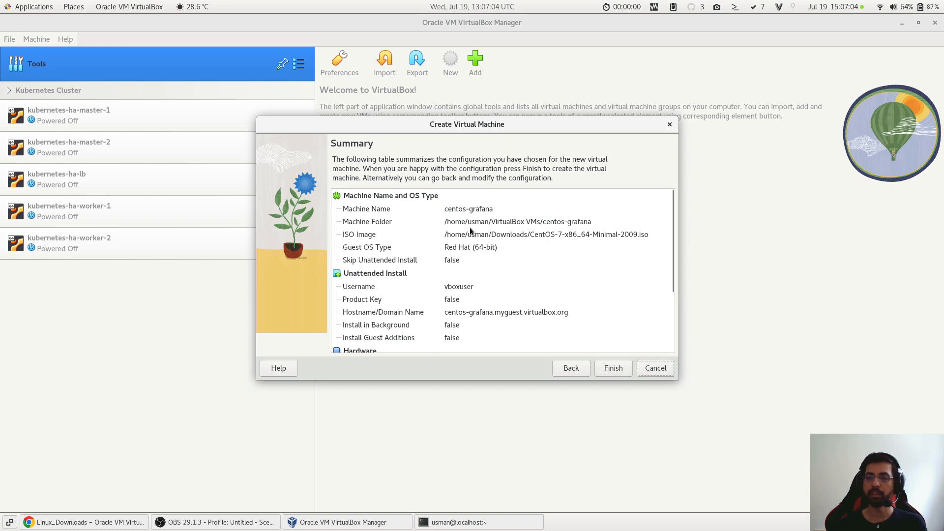
# - Review the configuration summary from machine name to disk and finish creating the centos-grafana virtual machine
pyautogui.scroll(-3, 473, 231)
pyautogui.scroll(3, 471, 257)
pyautogui.scroll(-3, 457, 285)
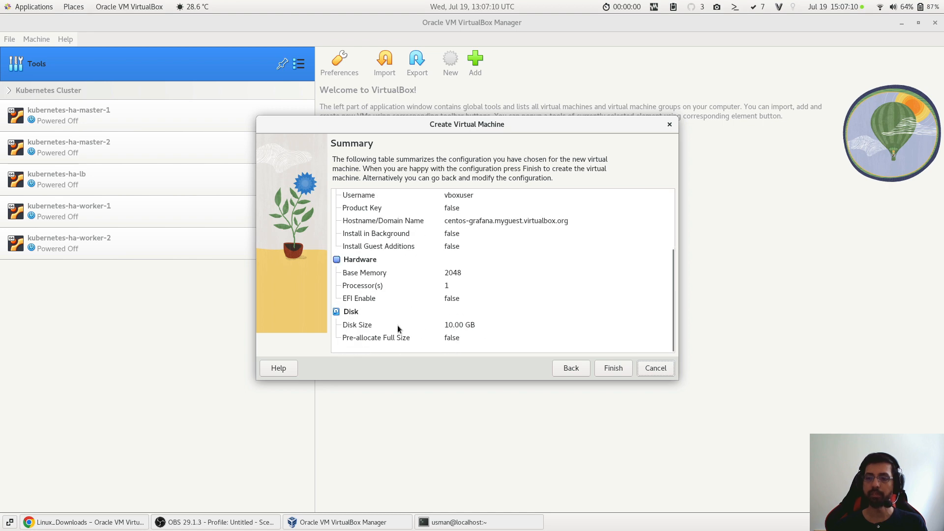
pyautogui.scroll(3, 491, 330)
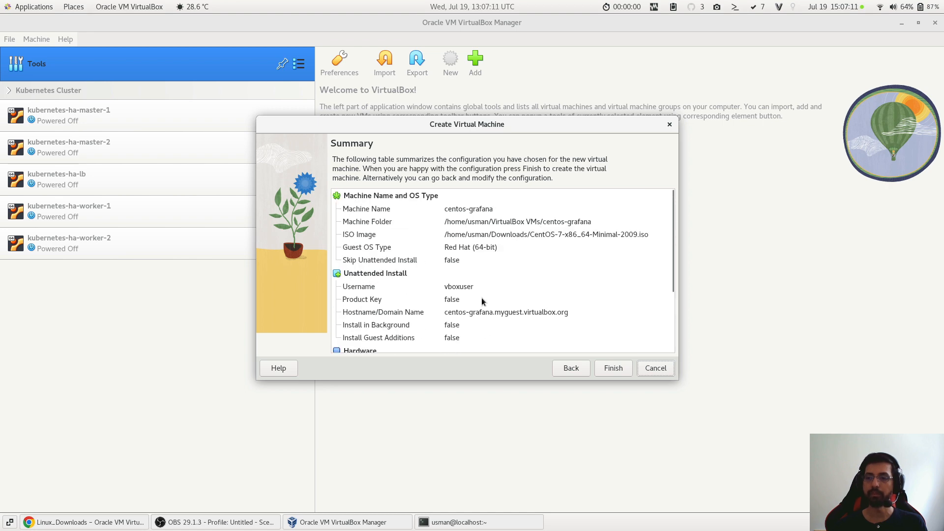
pyautogui.click(614, 369)
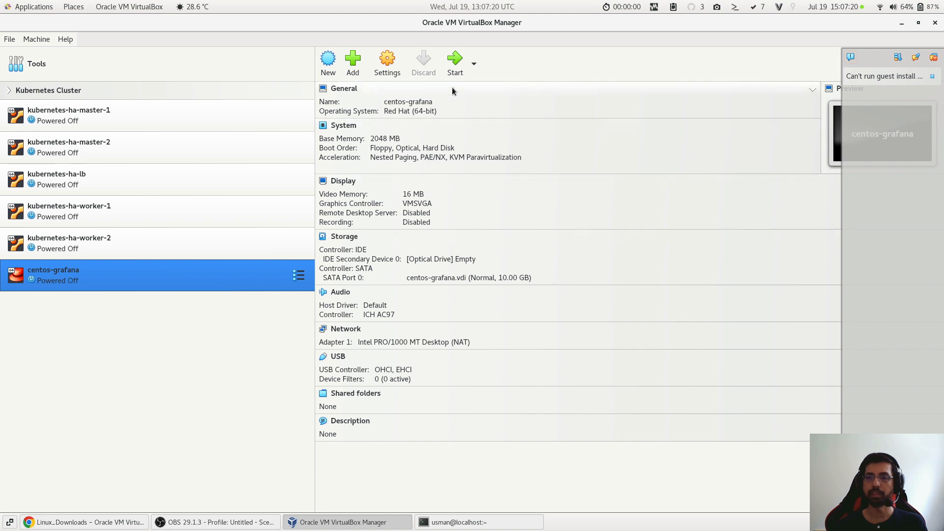
# - Start centos-grafana, mount CentOS-7-x86_64-Minimal-2009.iso as its DVD and retry the boot
pyautogui.click(455, 71)
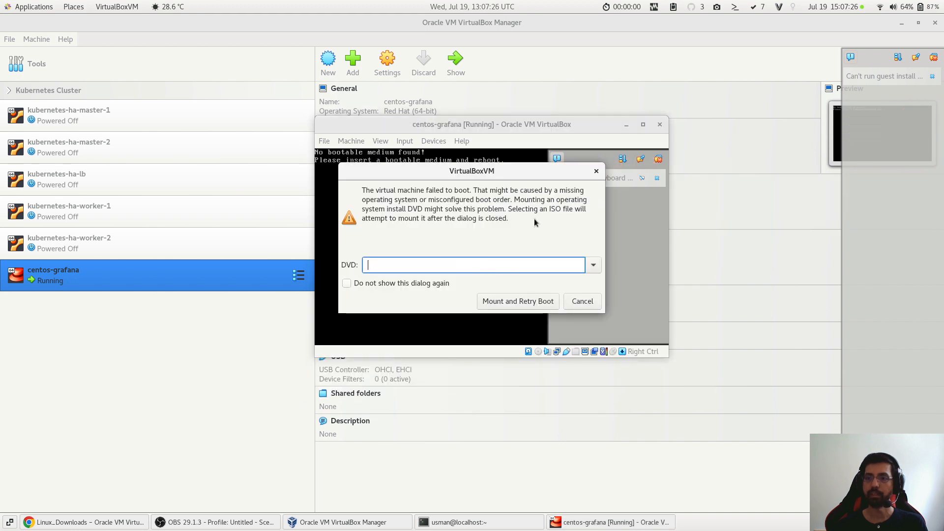
pyautogui.click(591, 266)
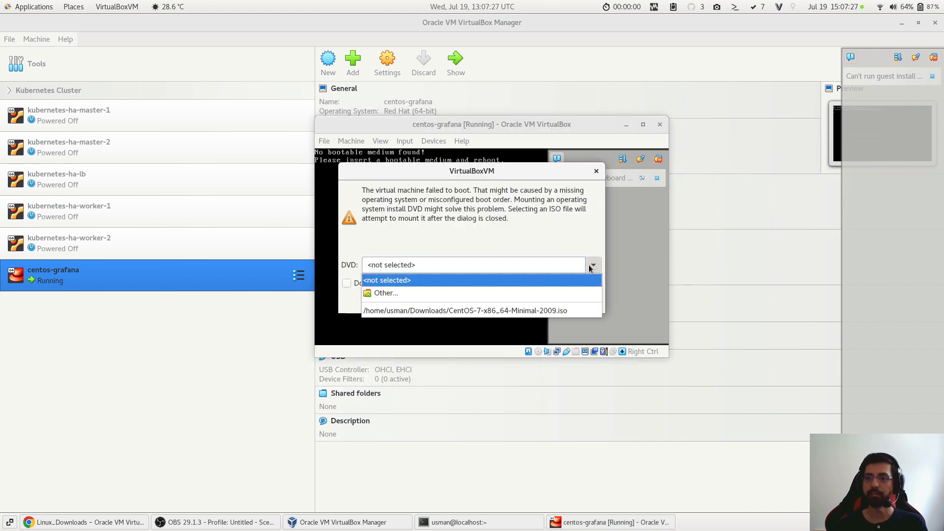
pyautogui.click(562, 311)
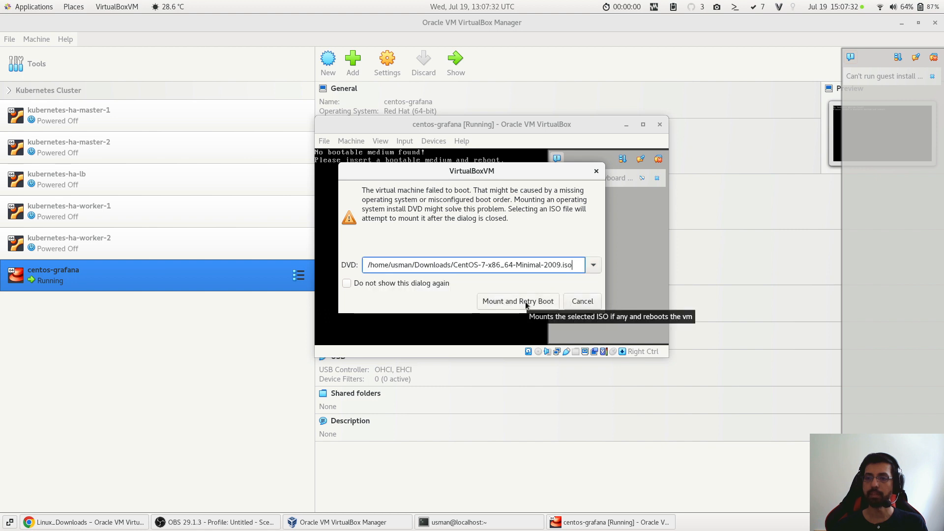
pyautogui.click(525, 305)
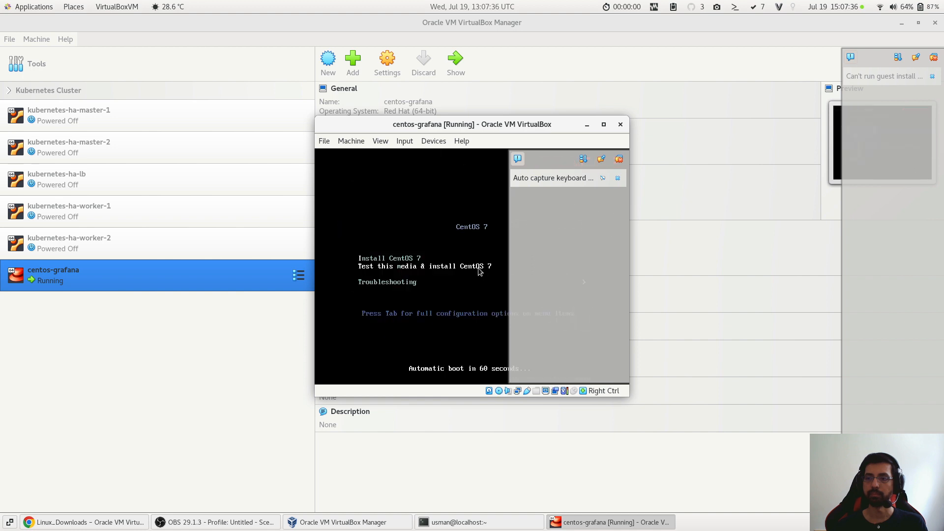
# - Let the virtual machine capture the mouse and keyboard, and boot the Install CentOS 7 entry
pyautogui.click(478, 270)
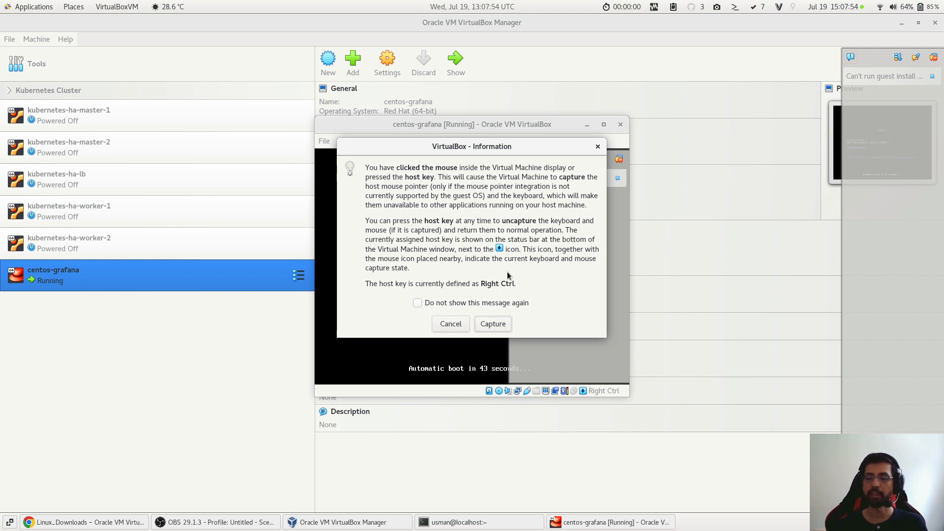
pyautogui.click(506, 327)
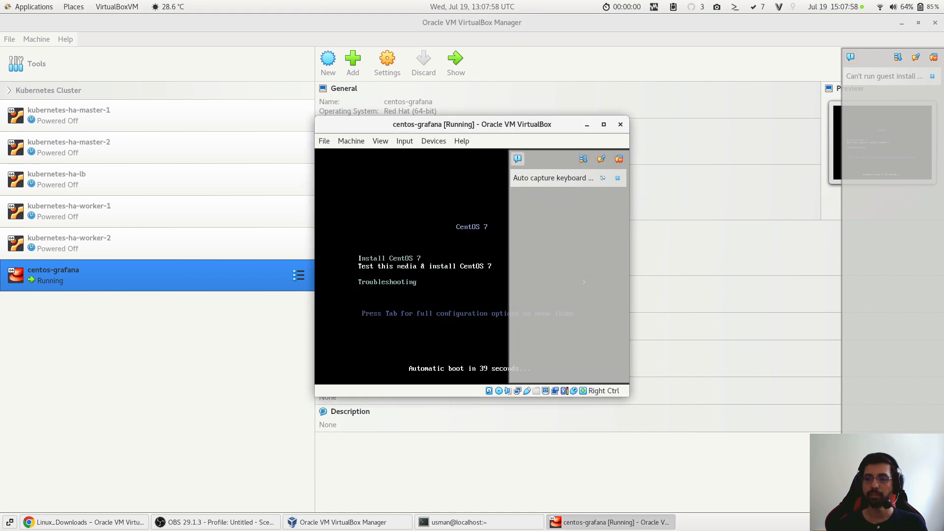
pyautogui.press('Up')
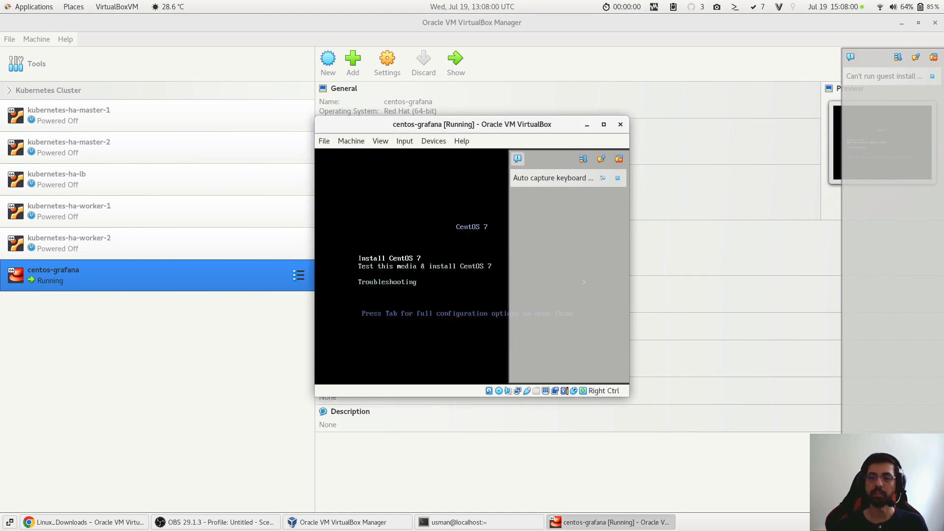
pyautogui.press('Return')
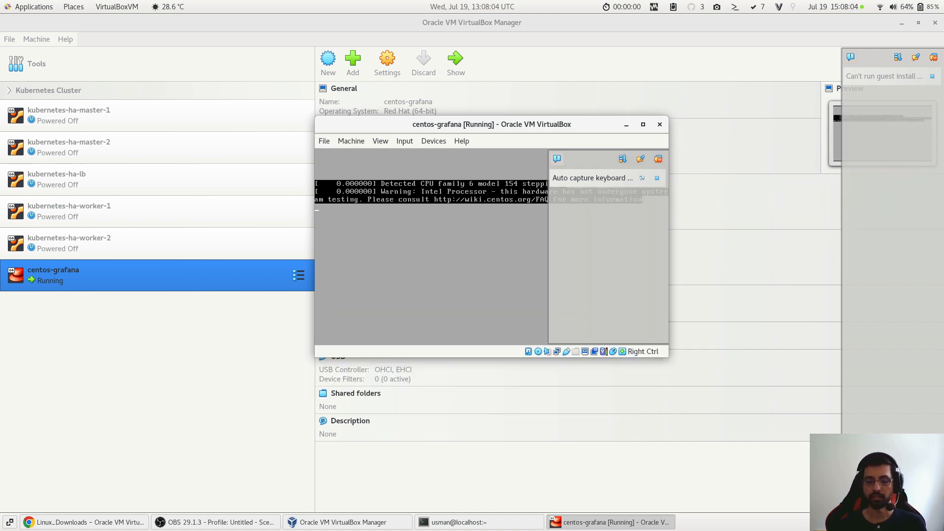
# - Release the captured mouse and keyboard, maximize the centos-grafana window and collapse its notifications
pyautogui.press('Control_R')
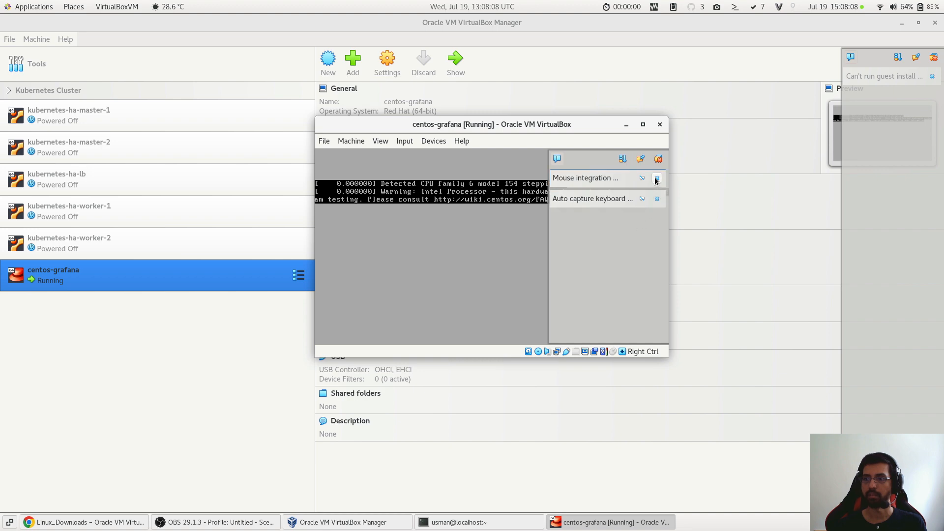
pyautogui.doubleClick(608, 126)
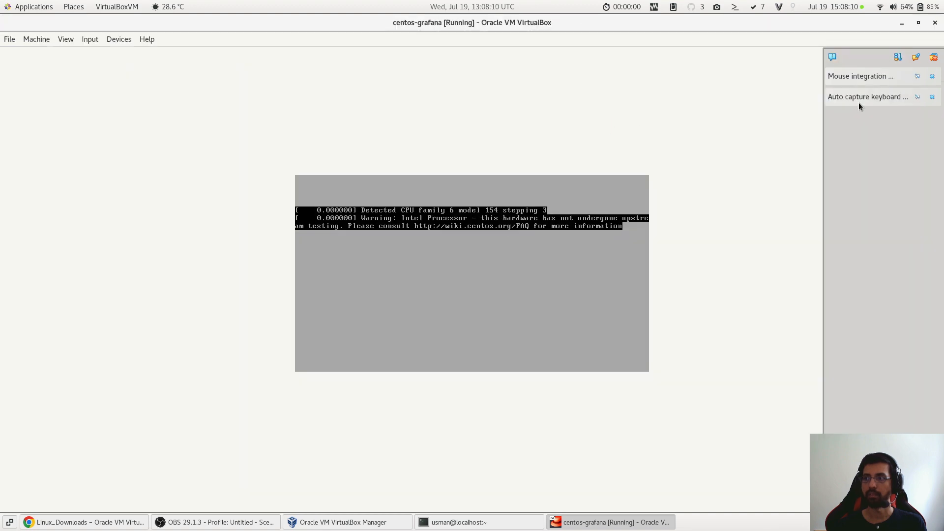
pyautogui.click(832, 56)
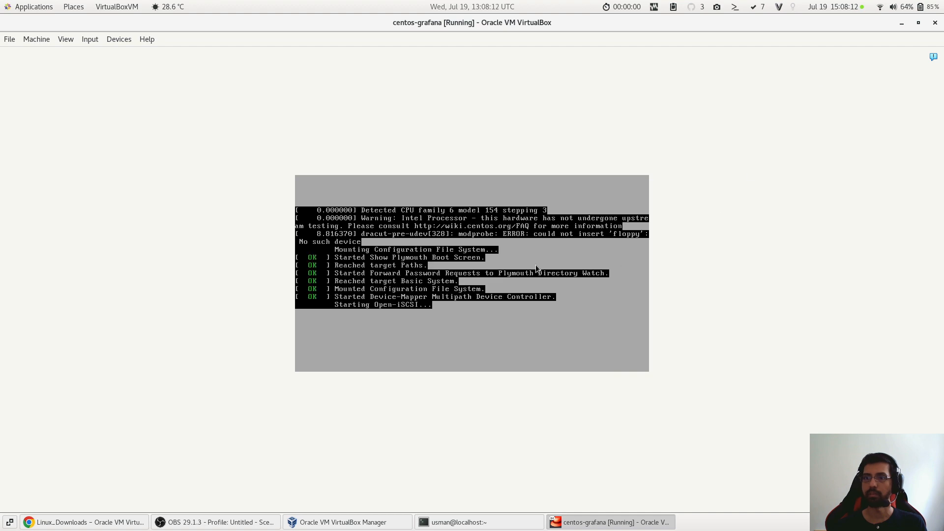
# - Capture the pointer in the guest again and continue the CentOS 7 installer with English (United States)
pyautogui.click(536, 265)
pyautogui.click(492, 330)
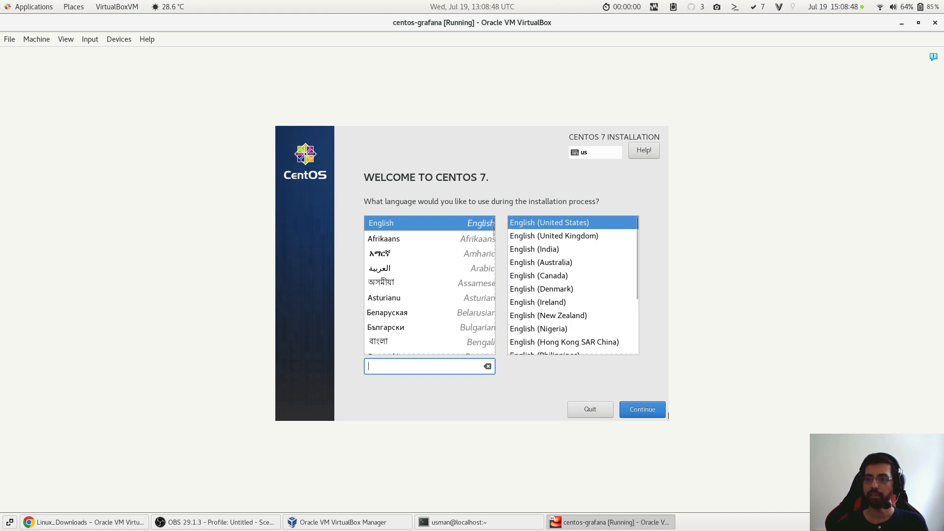
pyautogui.click(649, 408)
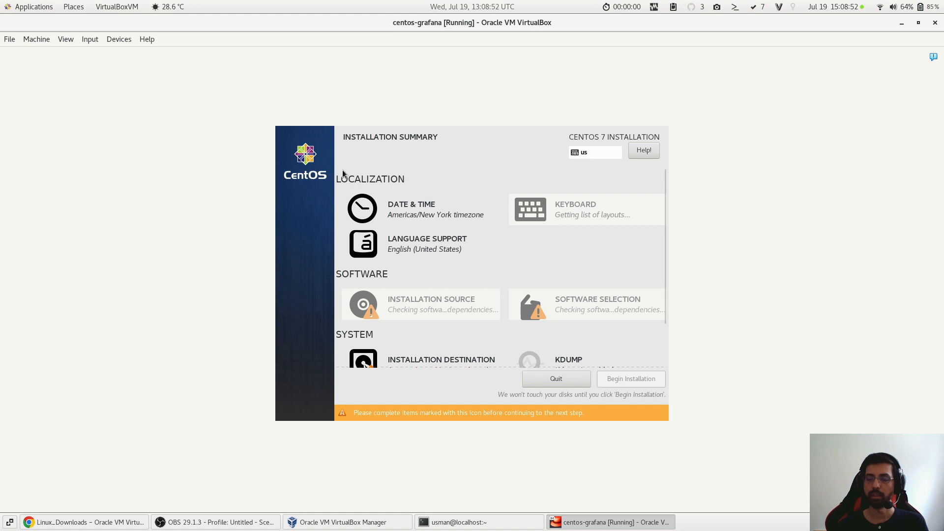
# - Set the installation's time zone to Europe/Berlin and return to the installation summary
pyautogui.click(406, 215)
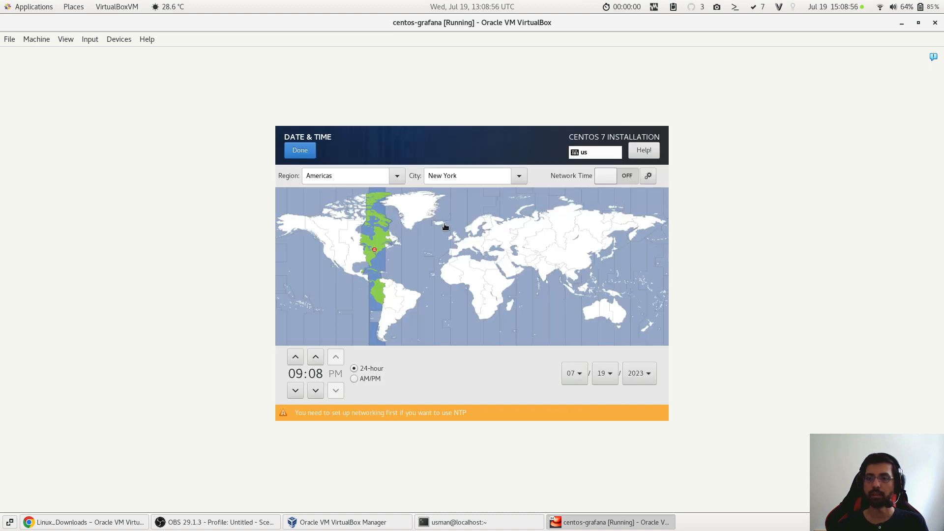
pyautogui.click(479, 247)
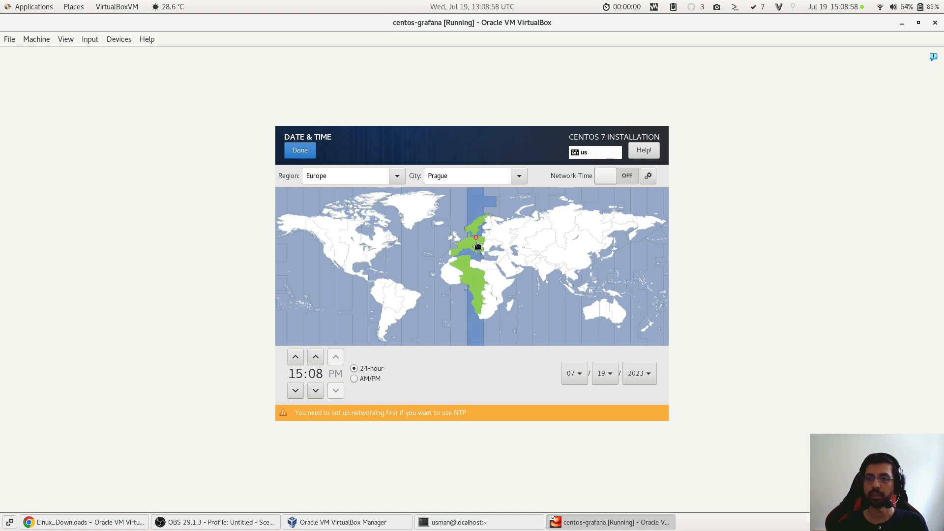
pyautogui.click(470, 246)
pyautogui.click(463, 246)
pyautogui.click(471, 244)
pyautogui.click(310, 150)
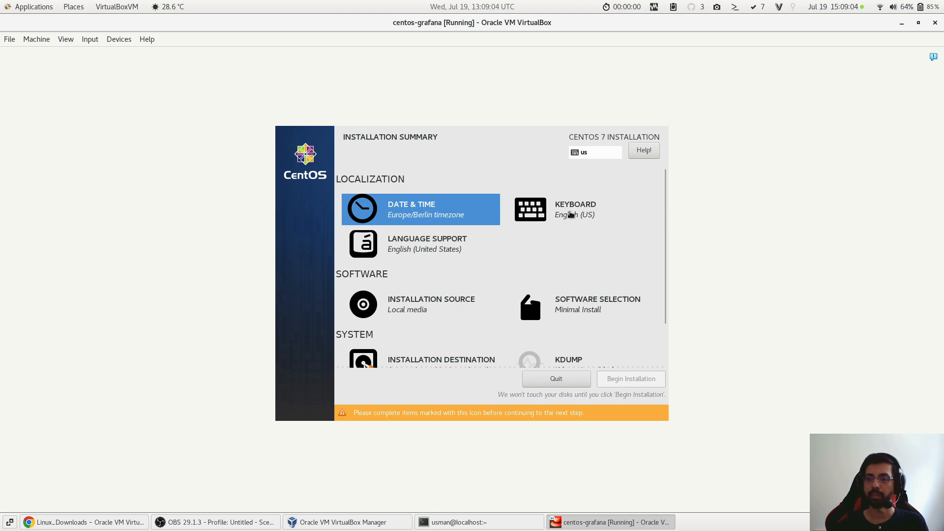
# - Add the German keyboard layout to the installation
pyautogui.click(570, 213)
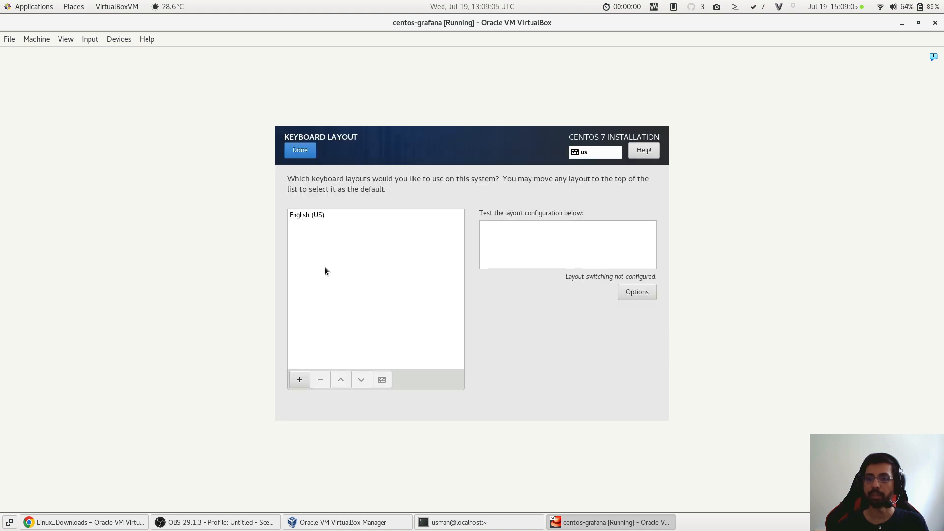
pyautogui.click(299, 386)
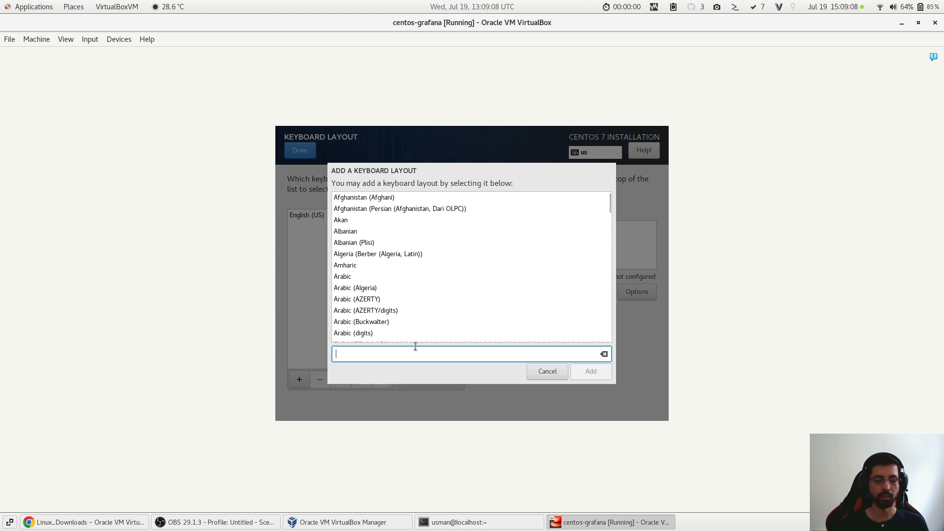
pyautogui.write('german')
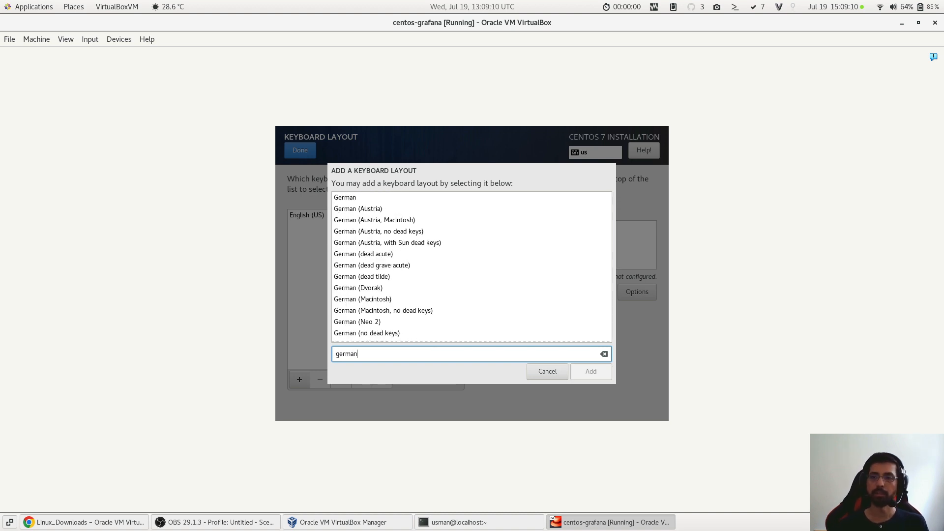
pyautogui.click(441, 201)
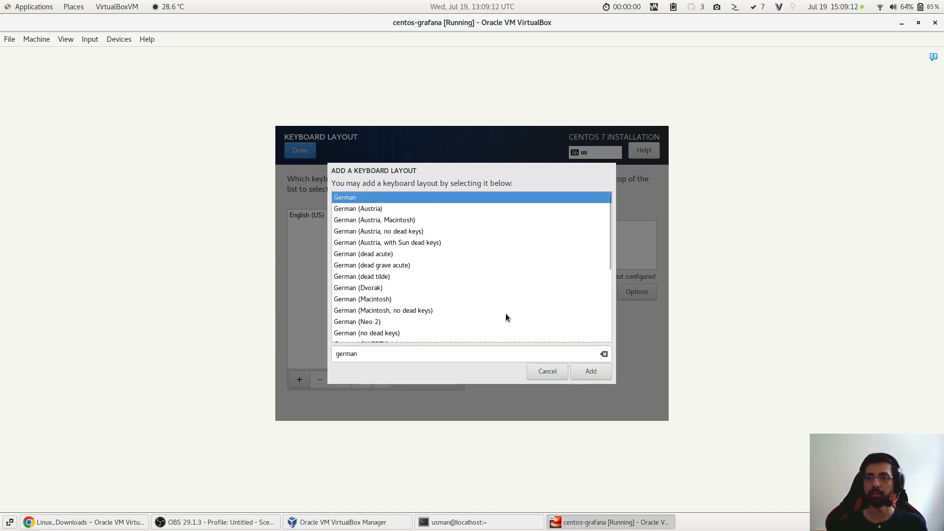
pyautogui.click(602, 370)
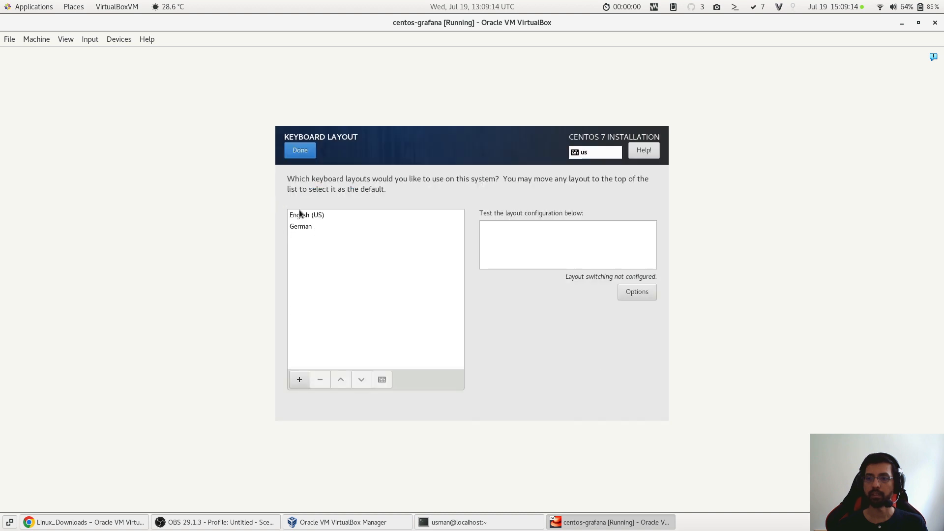
# - Remove the English (US) keyboard layout and accept the keyboard settings
pyautogui.click(301, 216)
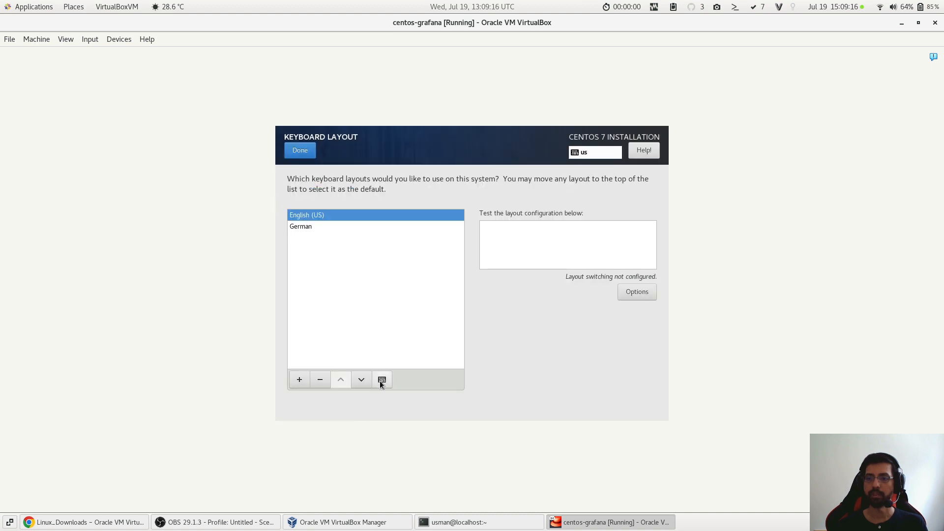
pyautogui.click(319, 381)
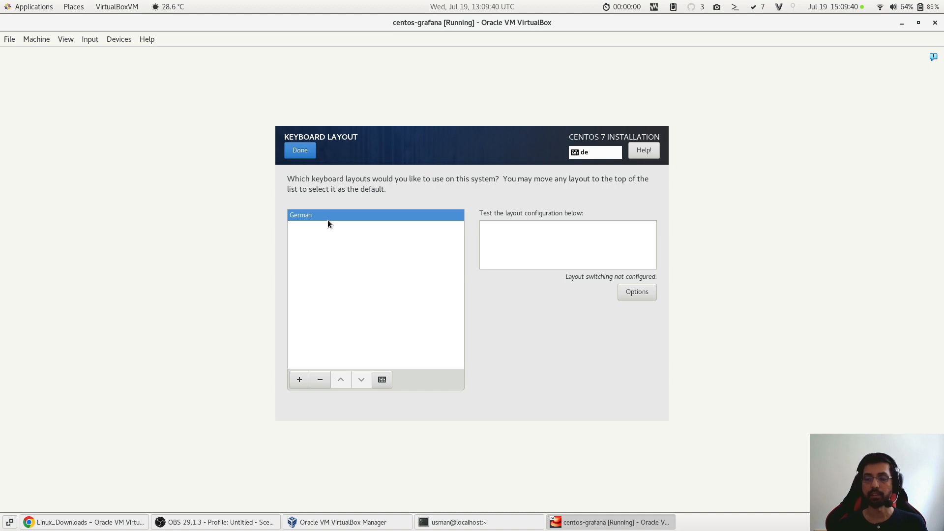
pyautogui.click(305, 154)
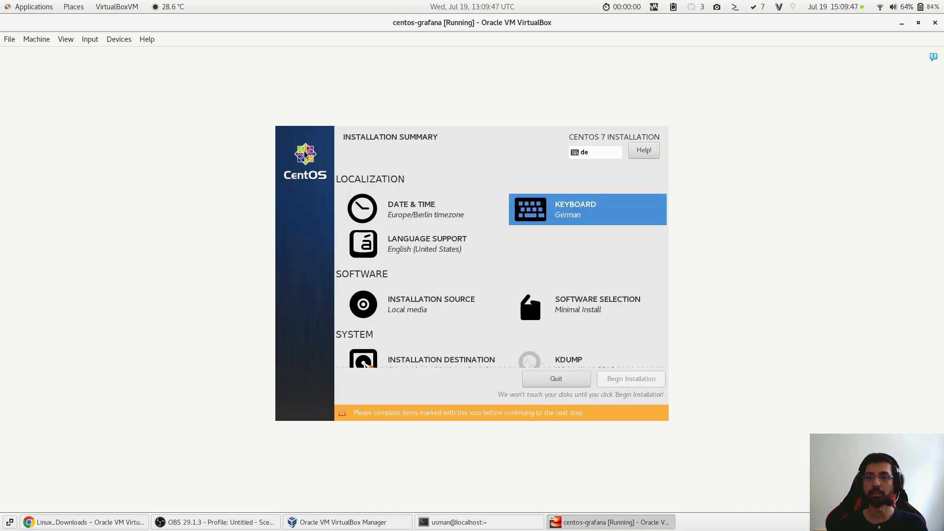
# - Keep the auto-detected installation media as source and switch on the Ethernet (enp0s3) network connection
pyautogui.click(443, 316)
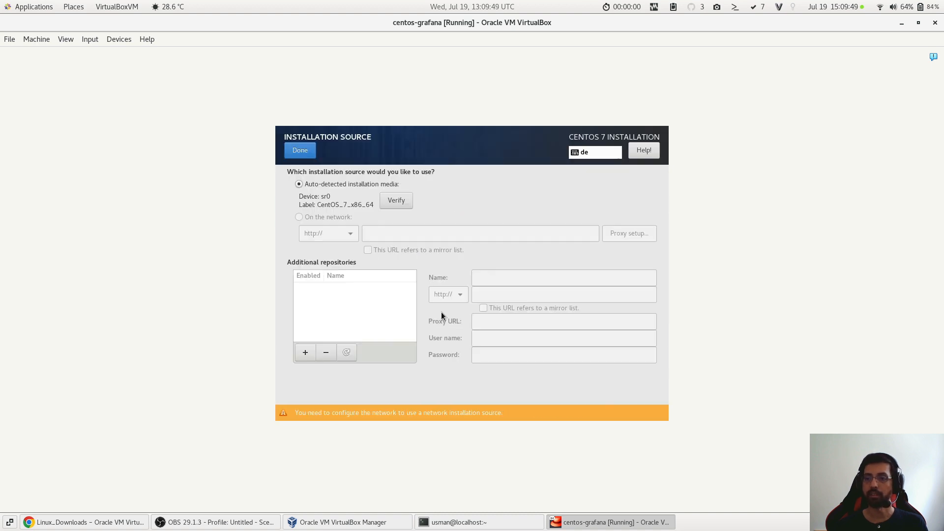
pyautogui.click(297, 151)
pyautogui.scroll(-2, 594, 329)
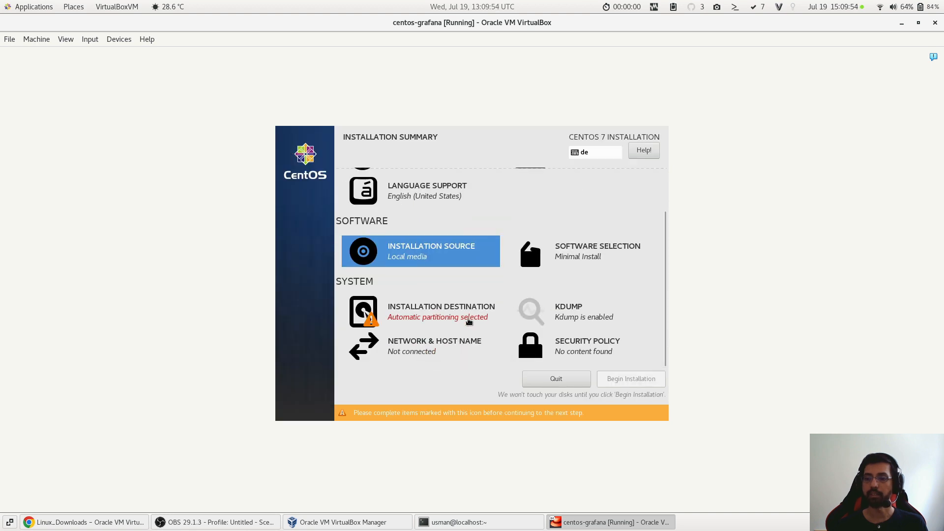
pyautogui.click(452, 334)
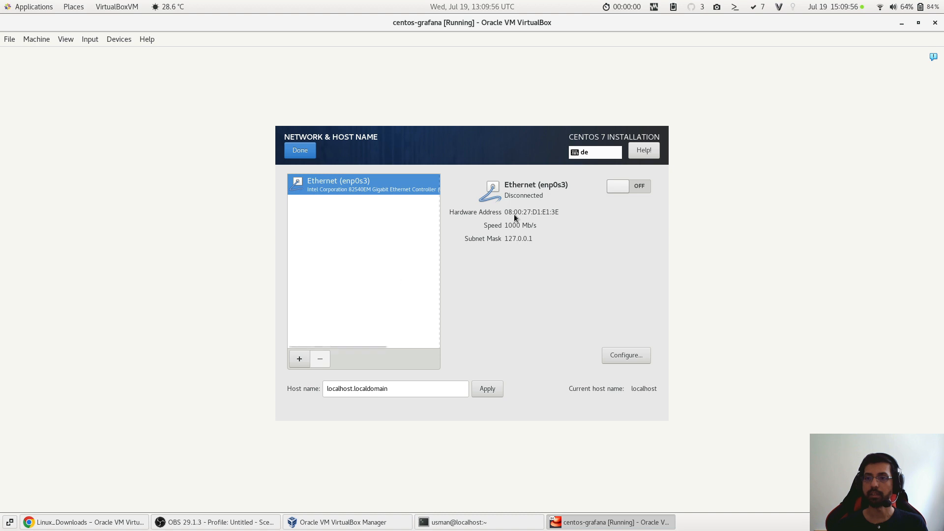
pyautogui.click(641, 187)
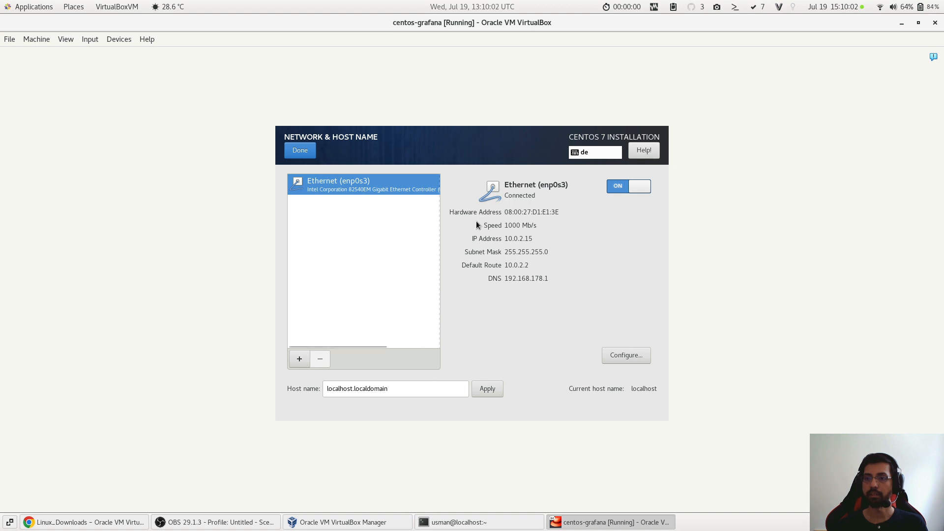
# - Look through the enp0s3 connection's Ethernet, security, DCB and general settings, cancel the editing and leave the network setup
pyautogui.click(619, 358)
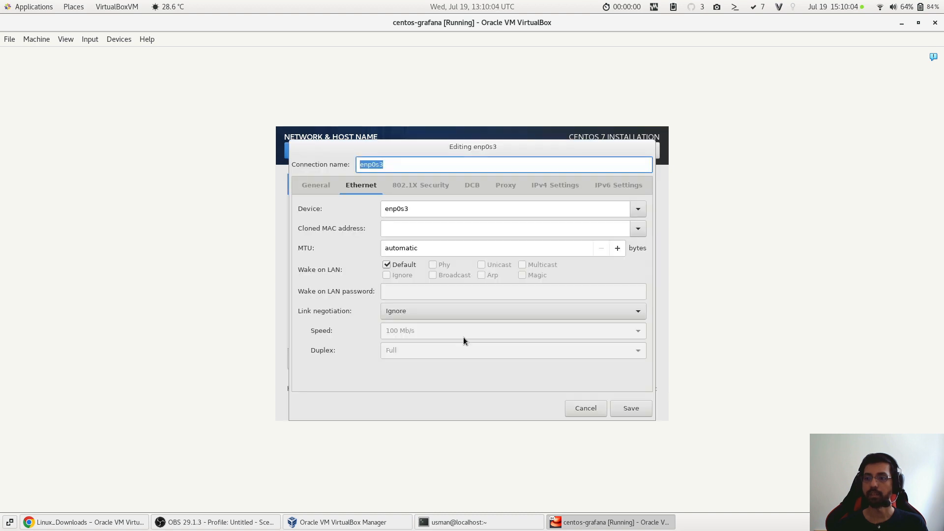
pyautogui.click(435, 188)
pyautogui.click(472, 187)
pyautogui.click(298, 186)
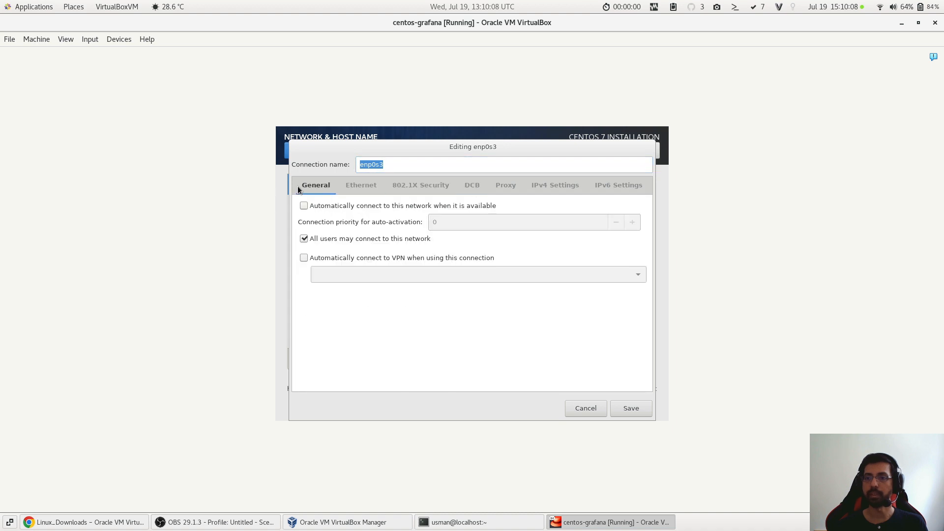
pyautogui.click(579, 408)
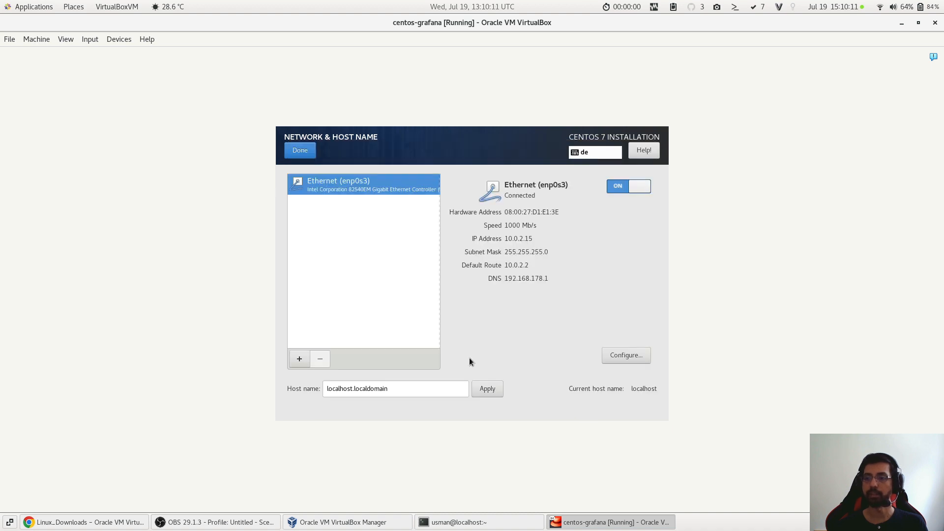
pyautogui.click(304, 151)
# - Choose to configure partitioning manually on the ATA VBOX HARDDISK, with Standard Partition as the partitioning scheme
pyautogui.click(434, 312)
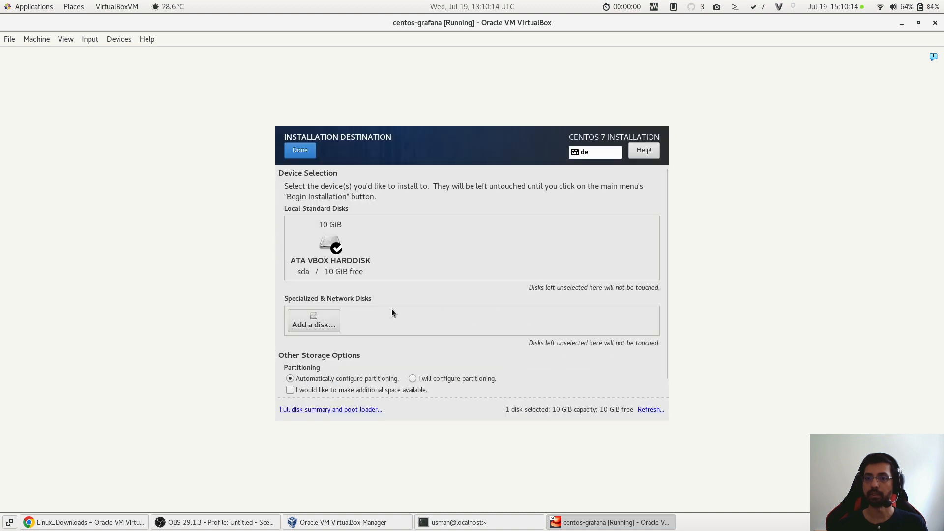
pyautogui.scroll(-2, 374, 361)
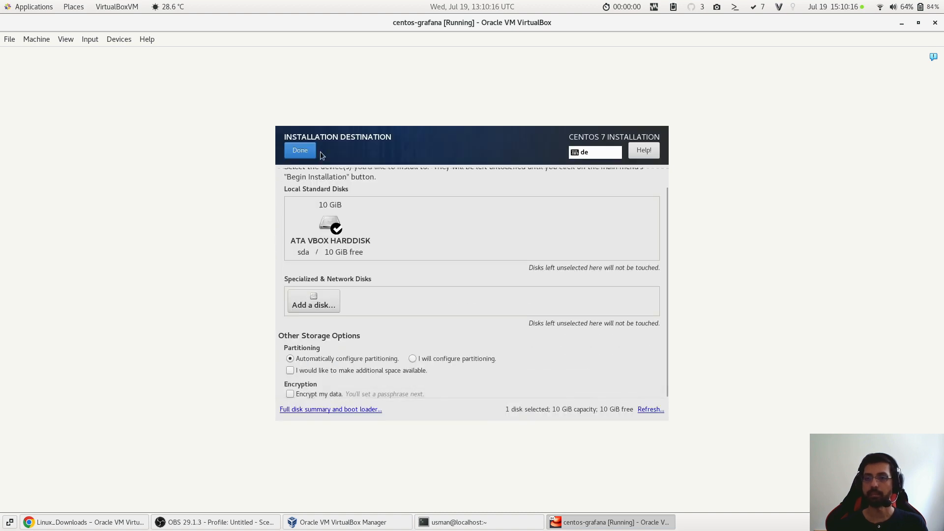
pyautogui.scroll(2, 447, 351)
pyautogui.scroll(-2, 423, 352)
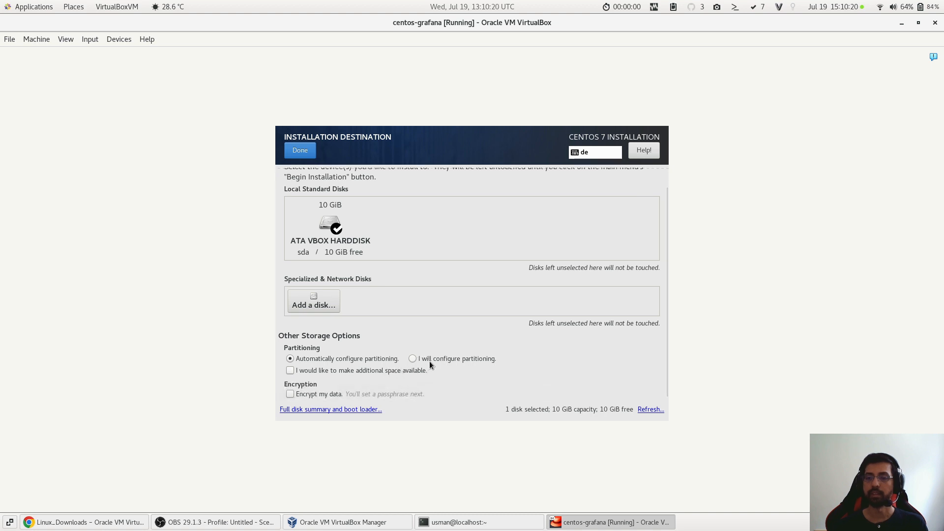
pyautogui.scroll(2, 385, 353)
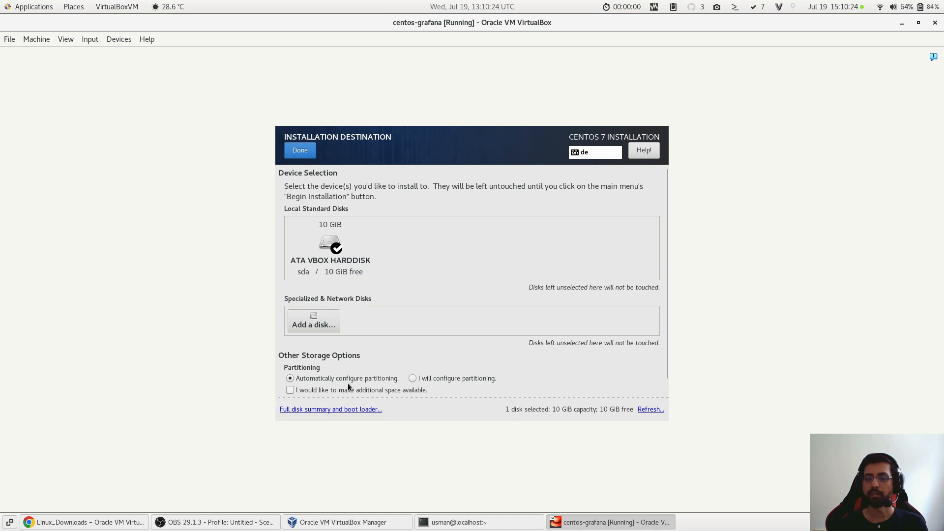
pyautogui.click(412, 379)
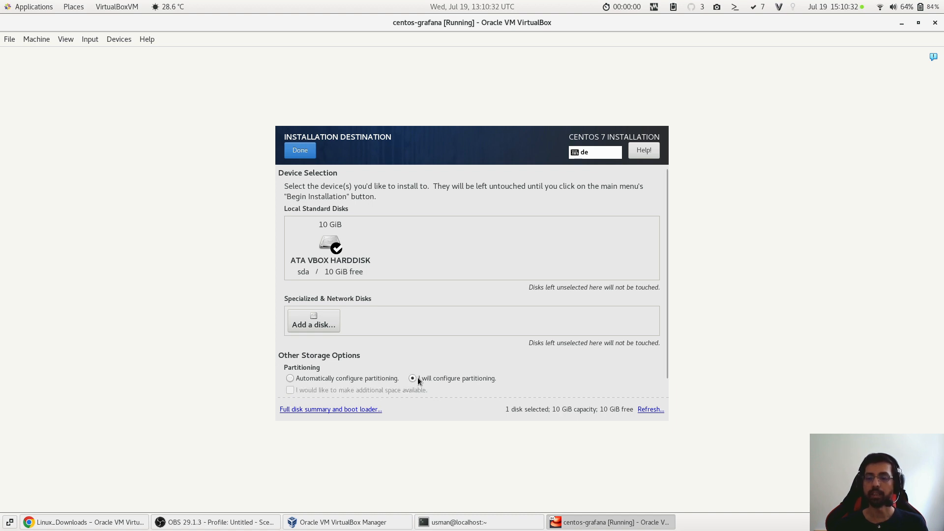
pyautogui.click(302, 153)
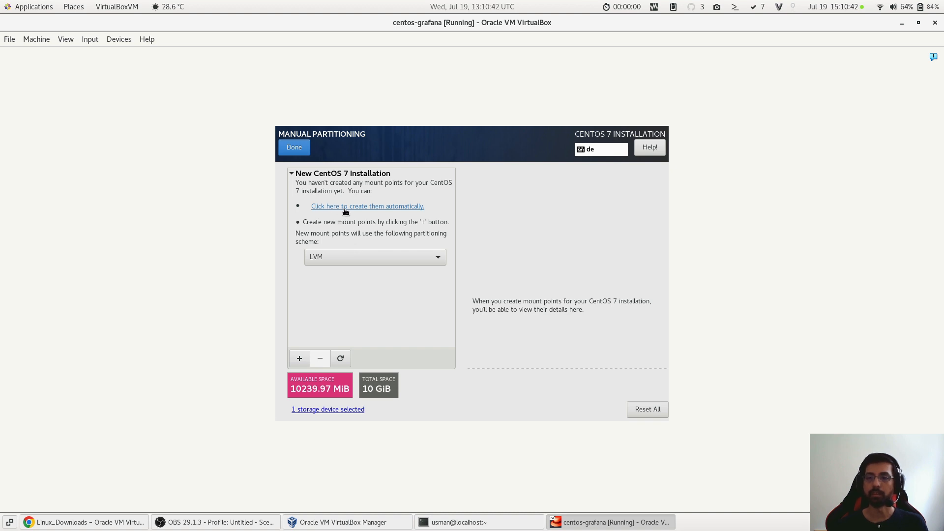
pyautogui.click(394, 256)
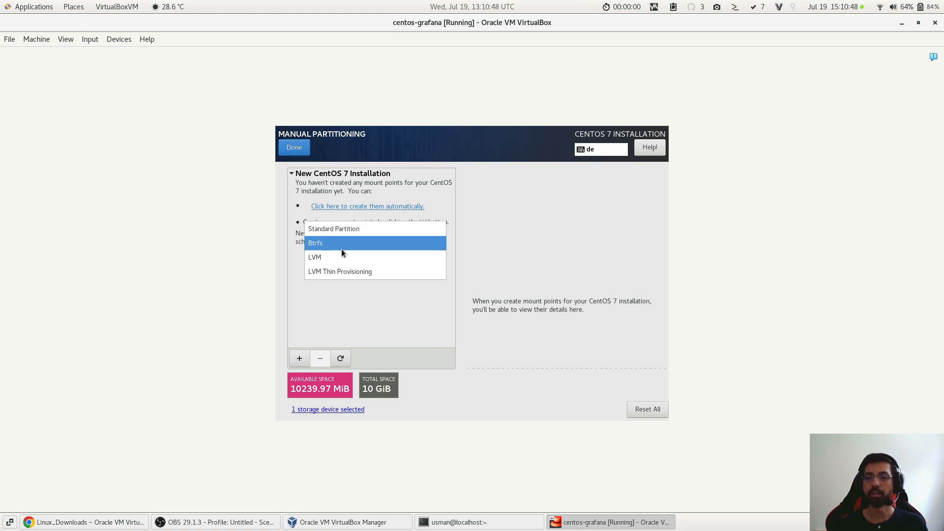
pyautogui.click(340, 232)
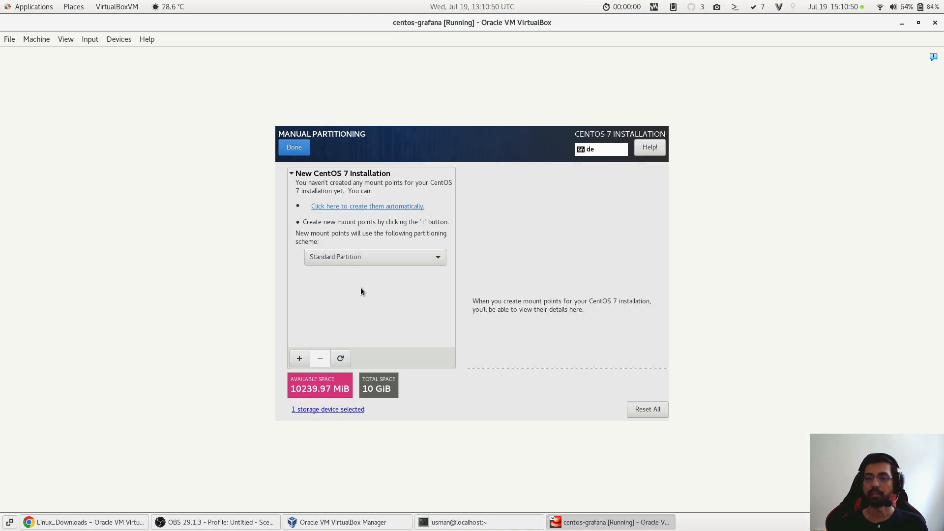
# - Add a /boot mount point with a desired capacity of 600 MB
pyautogui.click(299, 359)
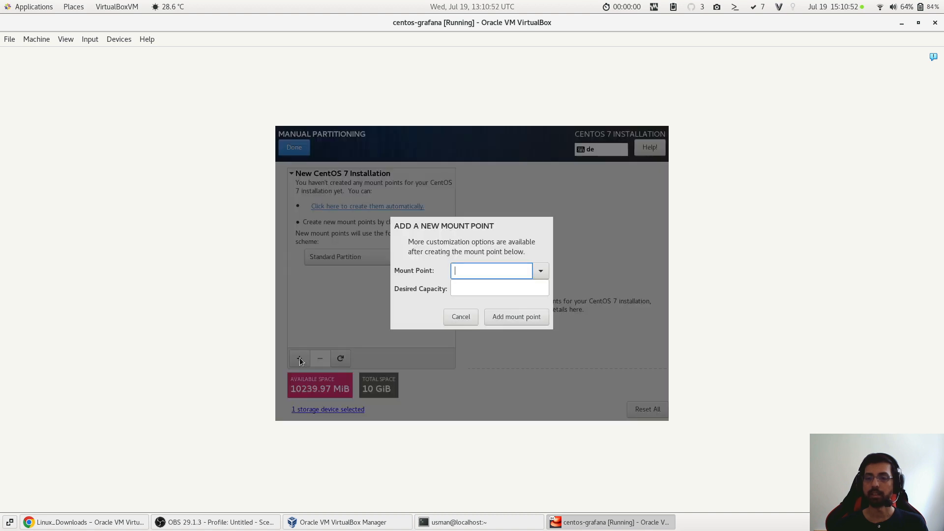
pyautogui.click(538, 266)
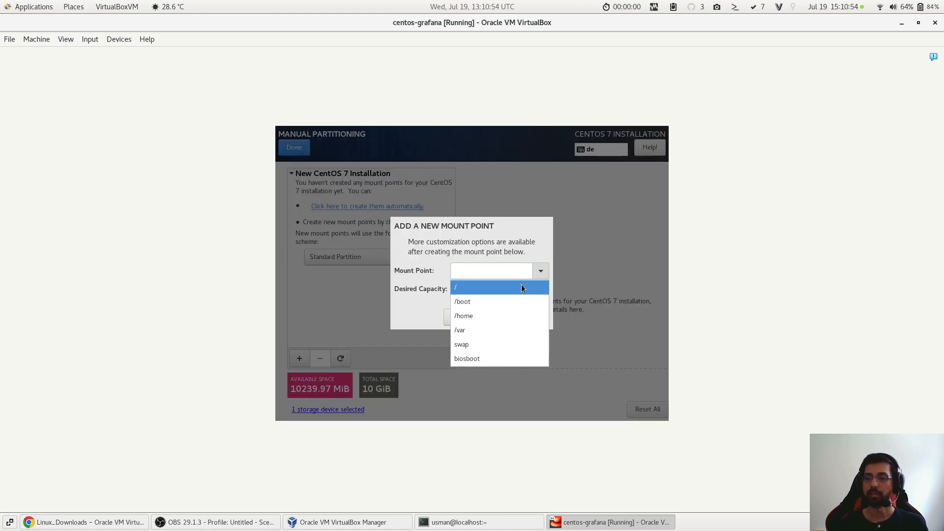
pyautogui.click(501, 303)
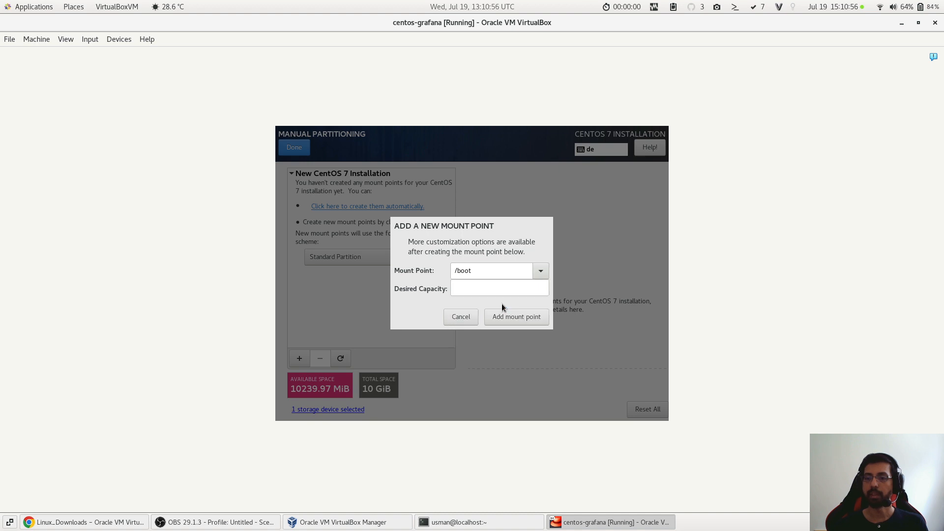
pyautogui.click(495, 290)
pyautogui.write('500')
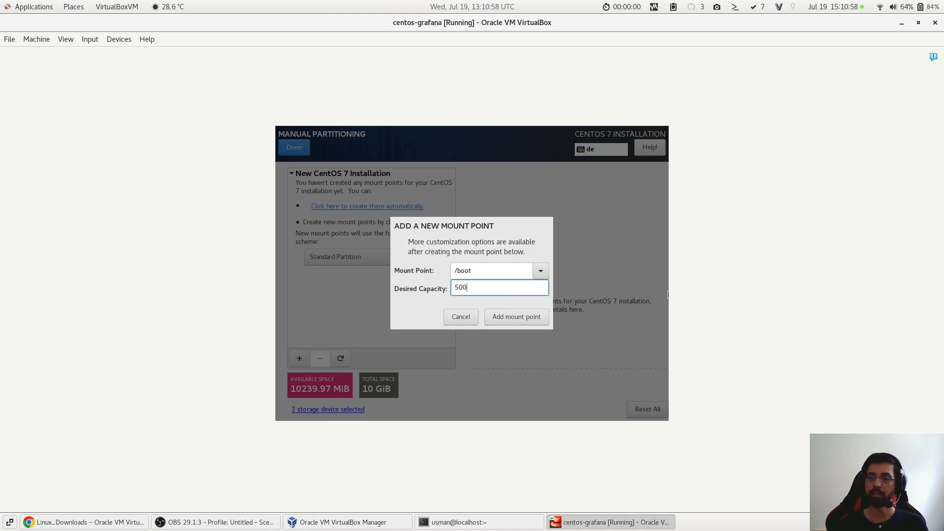
pyautogui.write(' MB')
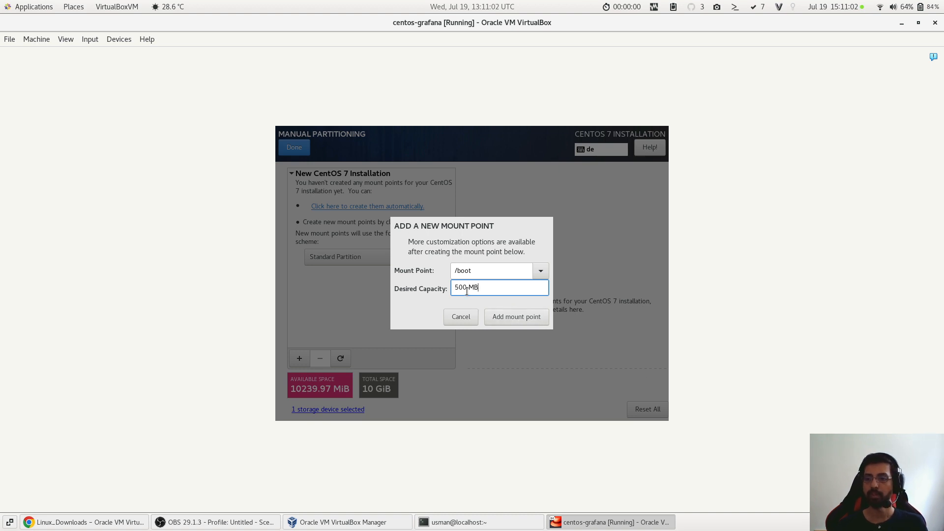
pyautogui.moveTo(459, 288); pyautogui.dragTo(452, 288)
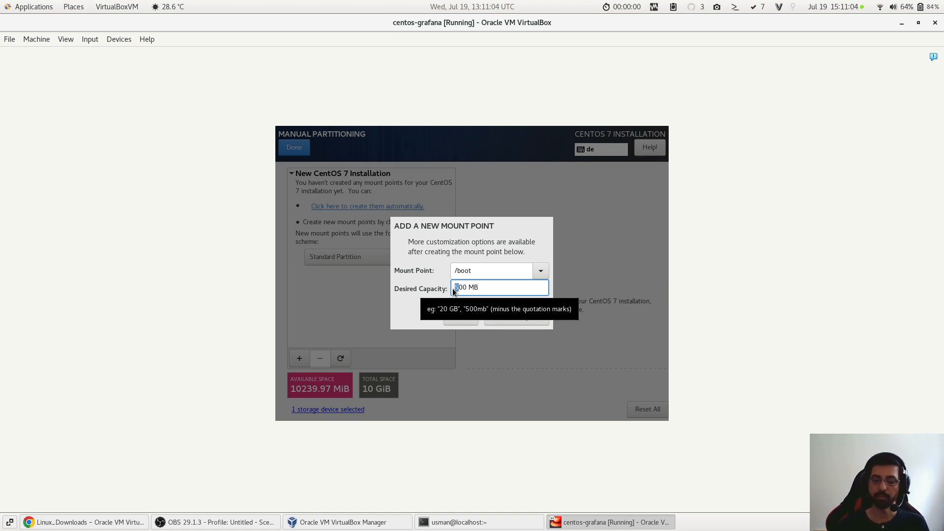
pyautogui.write('6')
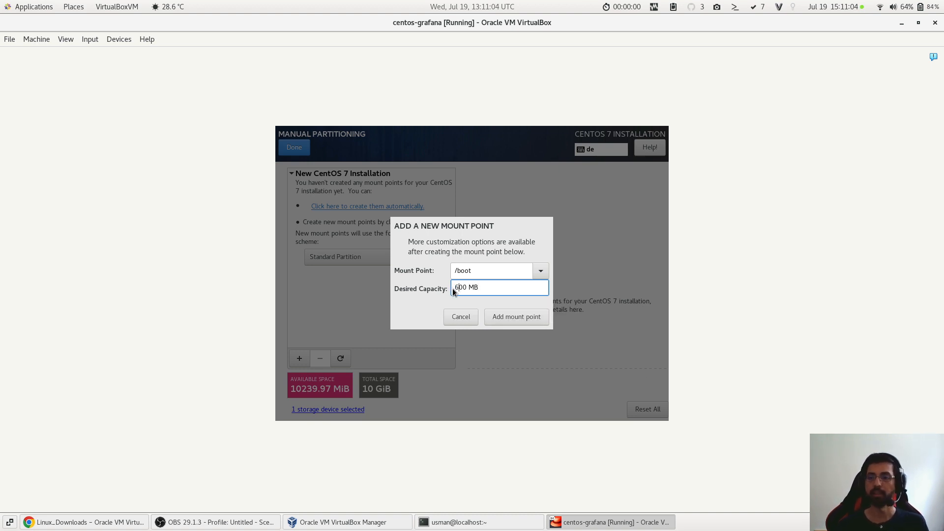
pyautogui.click(528, 321)
# - Add a swap mount point with a desired capacity of 2 GB
pyautogui.click(301, 362)
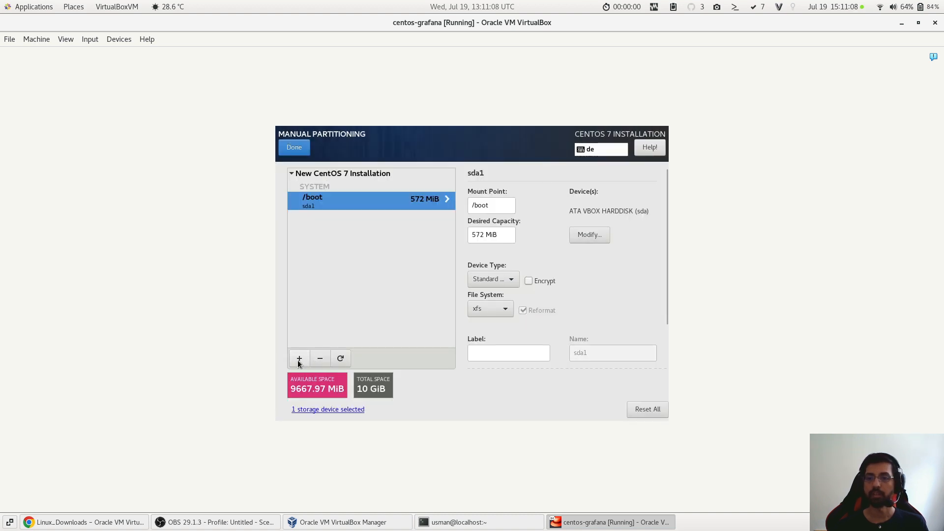
pyautogui.click(542, 269)
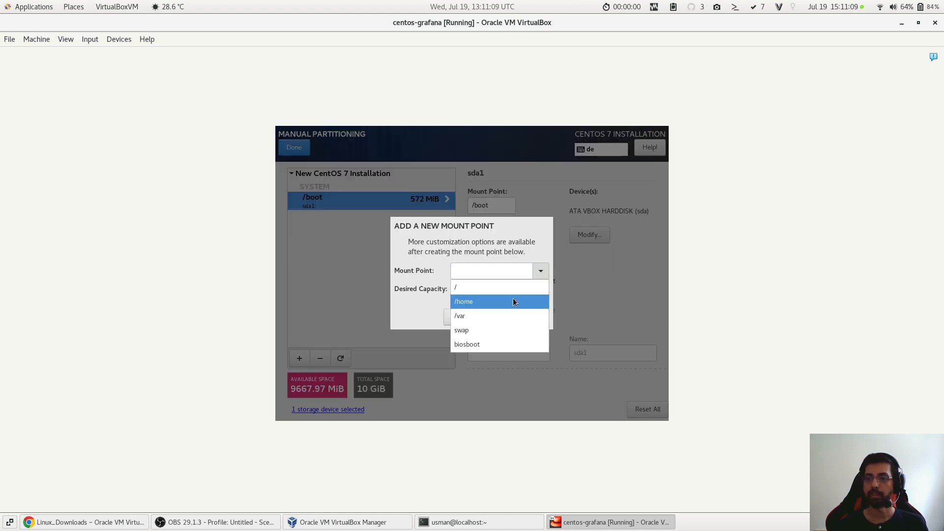
pyautogui.click(509, 328)
pyautogui.click(487, 290)
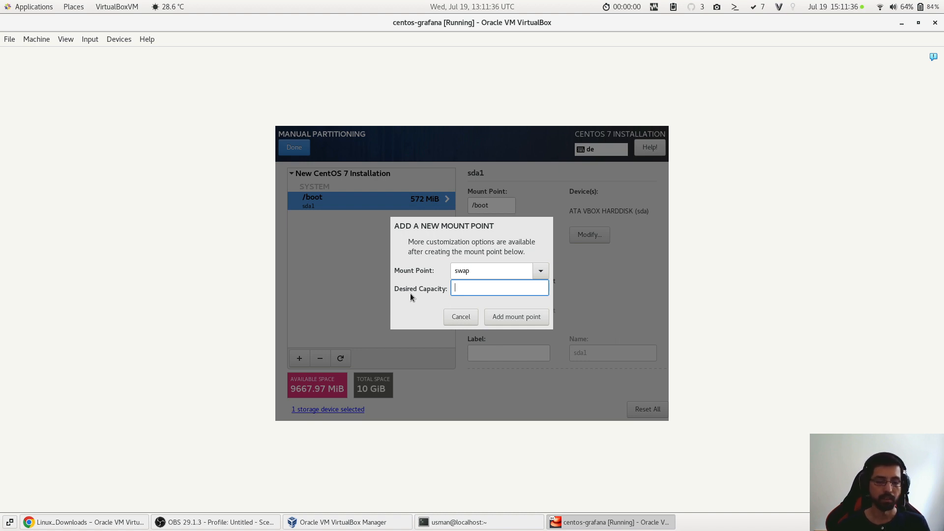
pyautogui.write('2 ')
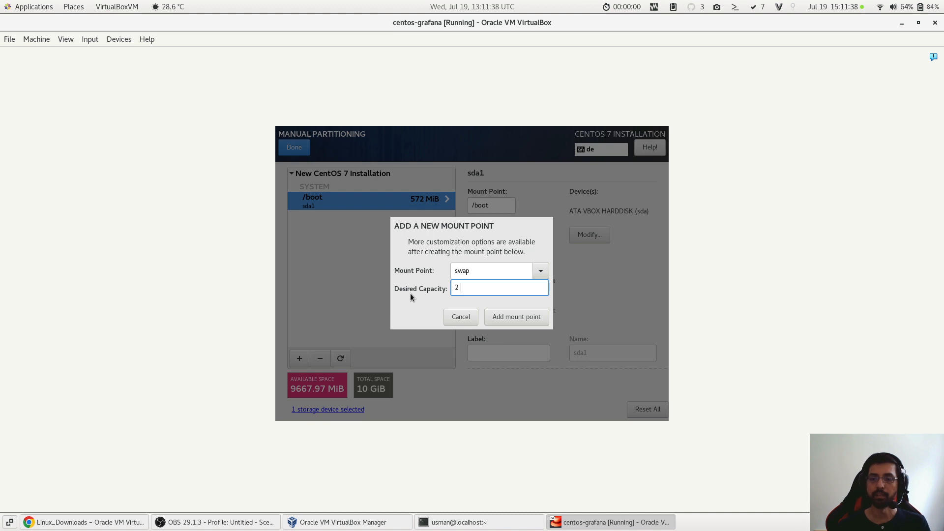
pyautogui.write('GB')
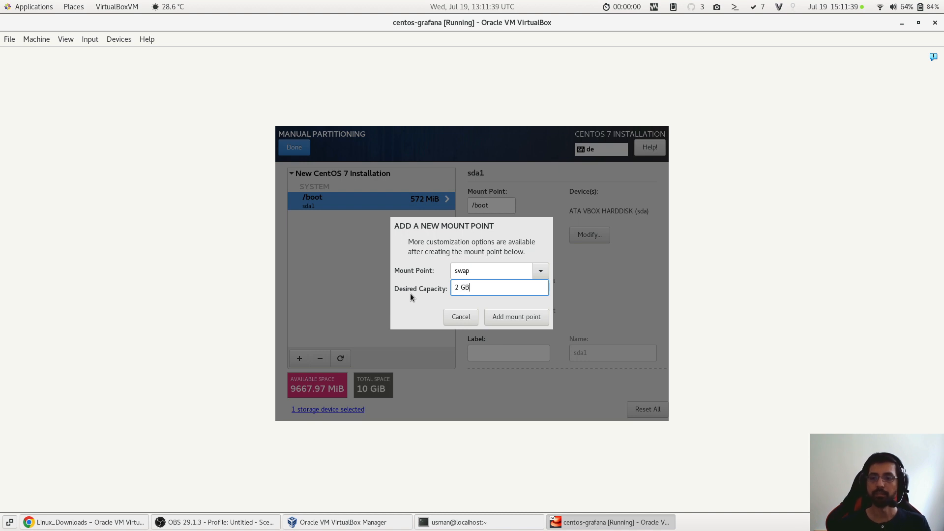
pyautogui.click(500, 315)
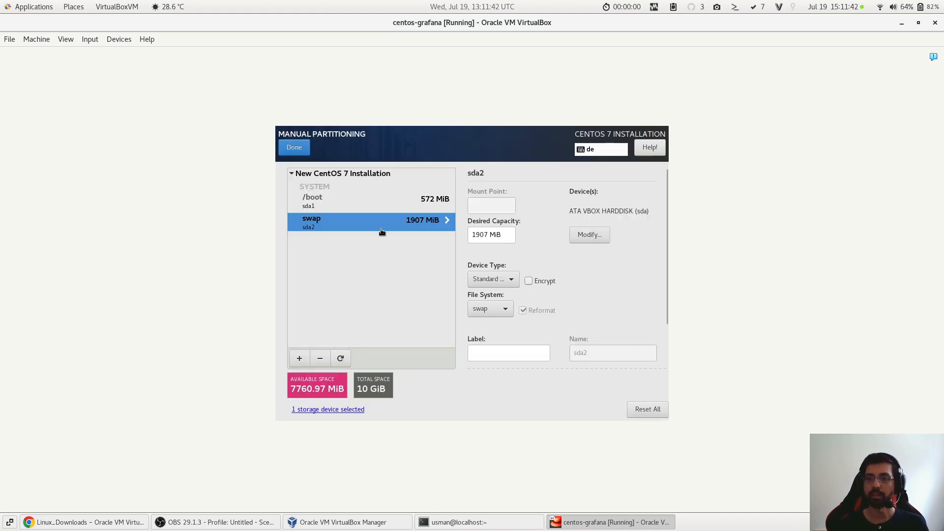
# - Add a root (/) mount point with the desired capacity left empty so it takes all remaining space
pyautogui.click(293, 361)
pyautogui.click(541, 271)
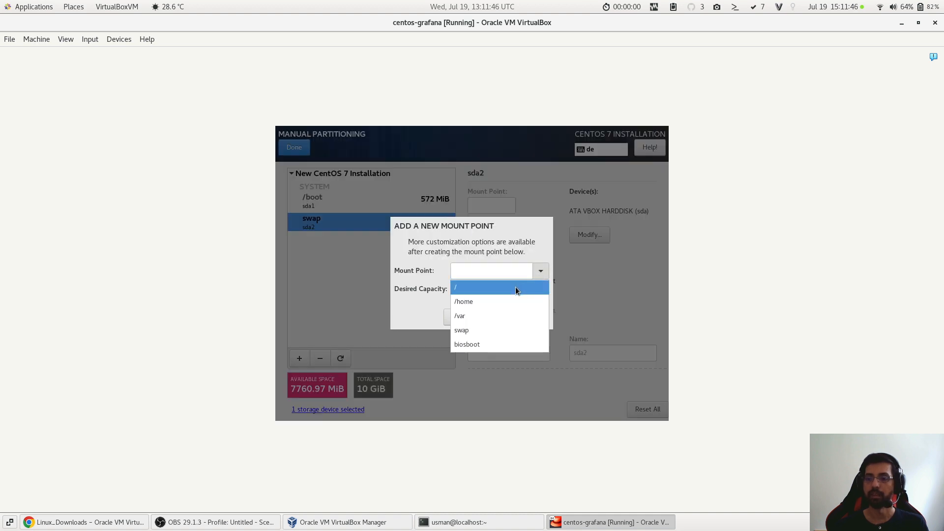
pyautogui.click(515, 289)
pyautogui.click(504, 289)
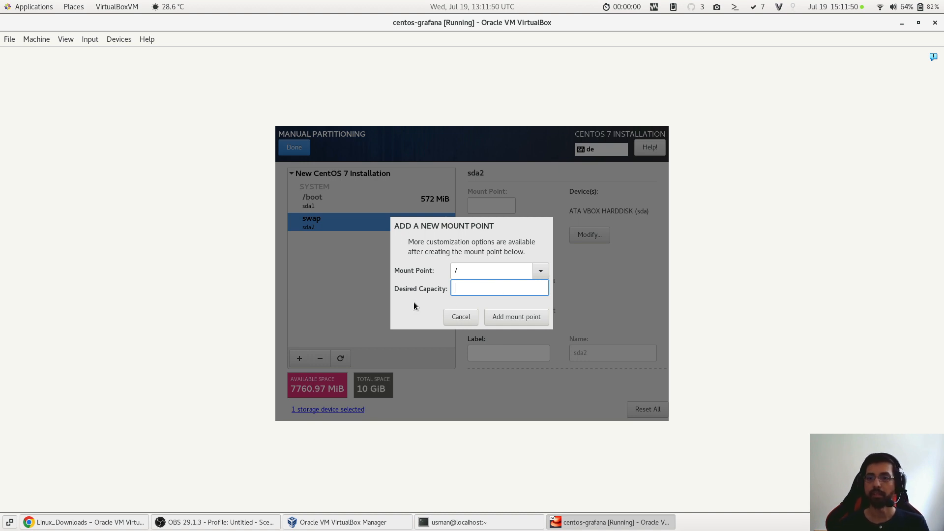
pyautogui.click(507, 316)
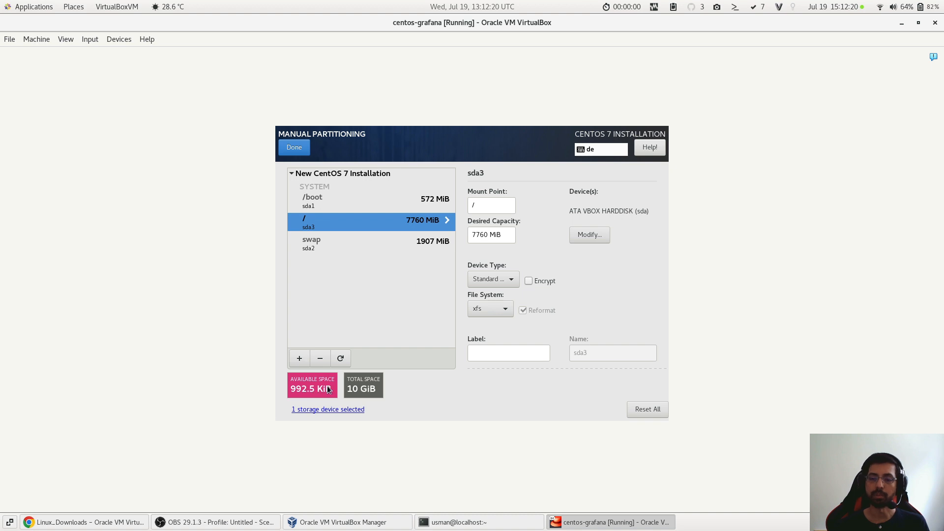
# - Set the file system of both the / and /boot partitions to ext4
pyautogui.click(508, 308)
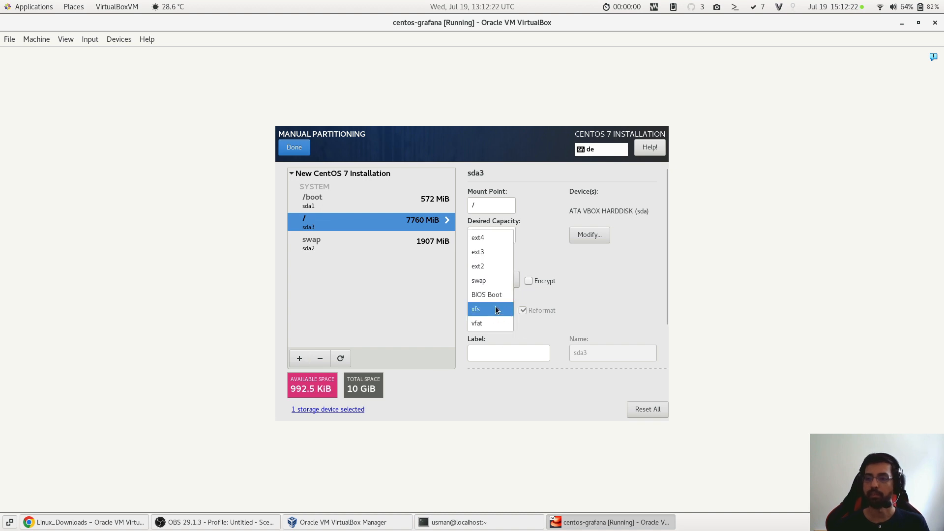
pyautogui.click(490, 240)
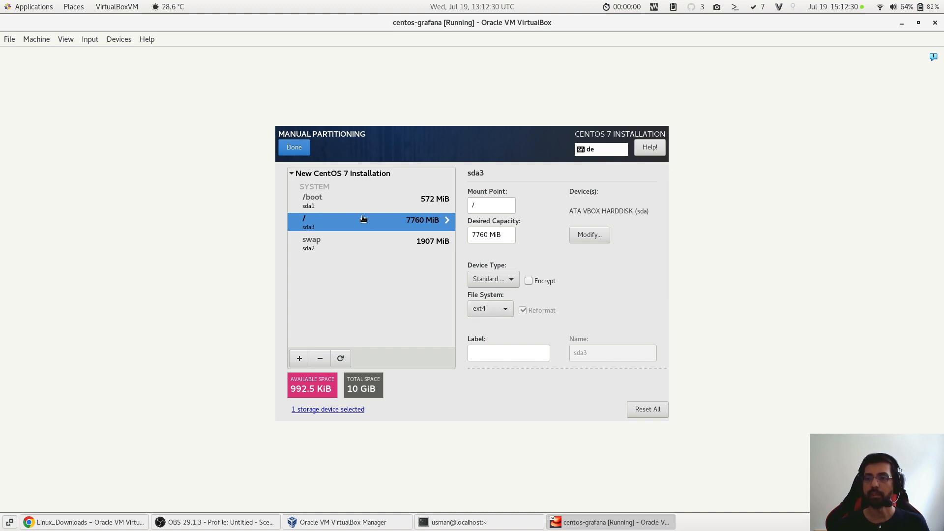
pyautogui.click(499, 309)
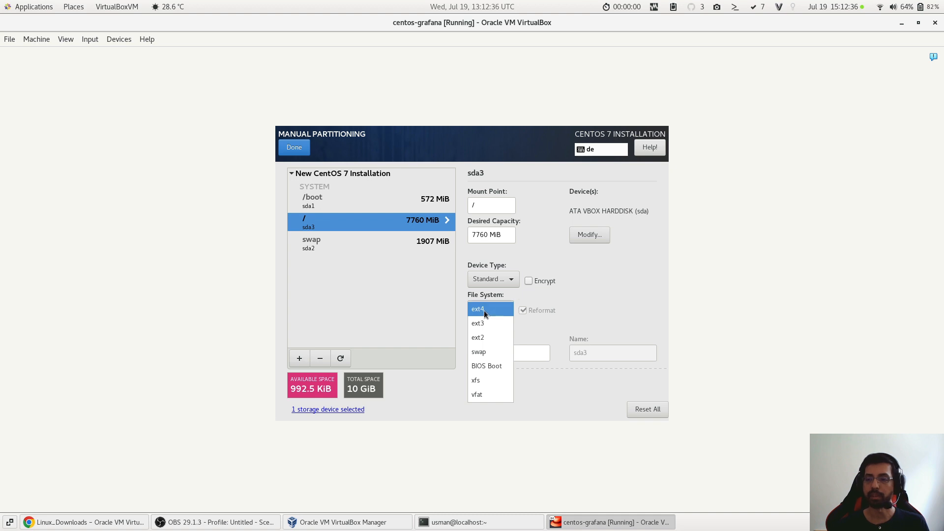
pyautogui.click(337, 301)
pyautogui.click(338, 203)
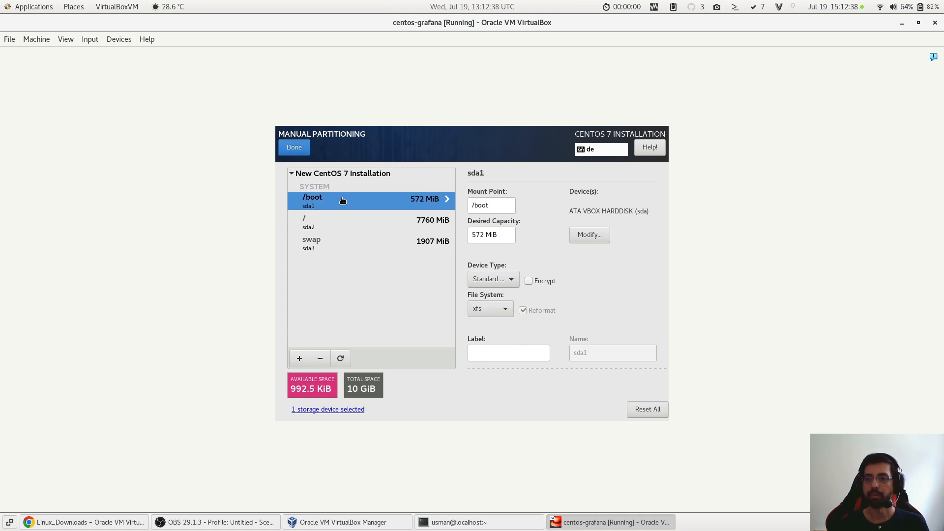
pyautogui.click(484, 310)
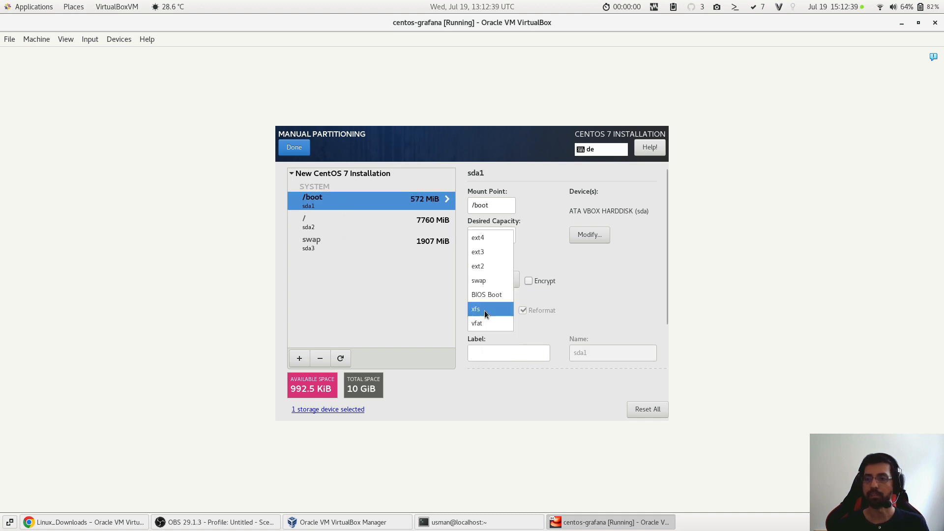
pyautogui.click(480, 237)
# - Finish the manual partitioning, accept the summary of changes and begin the CentOS 7 installation
pyautogui.click(300, 149)
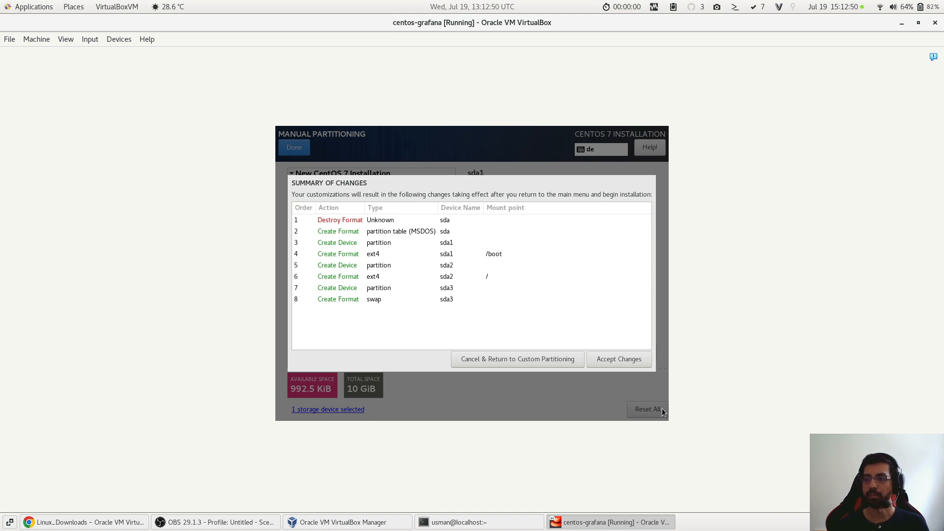
pyautogui.click(610, 362)
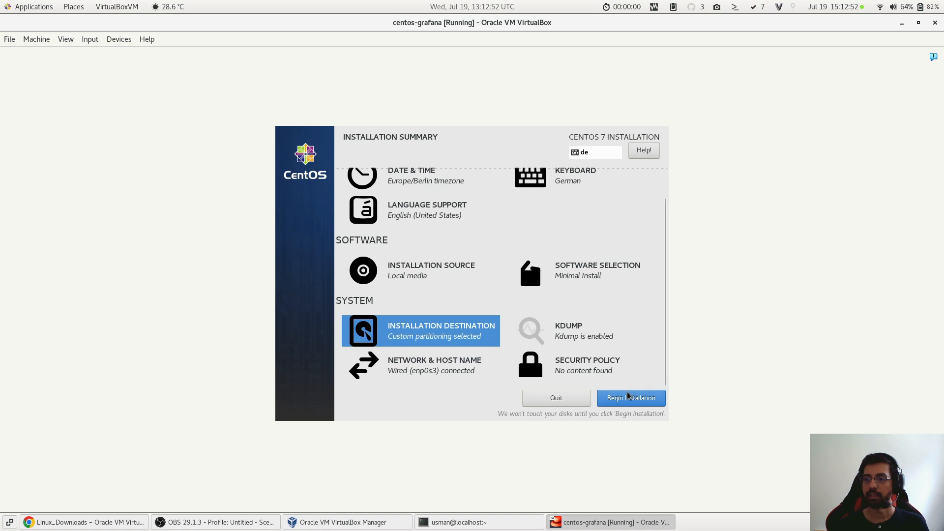
pyautogui.click(631, 399)
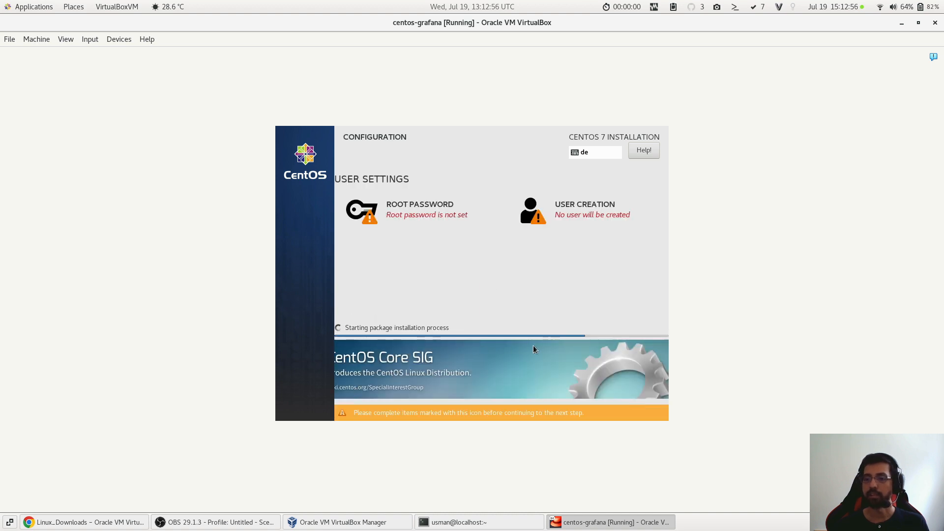
# - Set the root password, enter it again as confirmation and accept it despite its weak rating
pyautogui.click(421, 214)
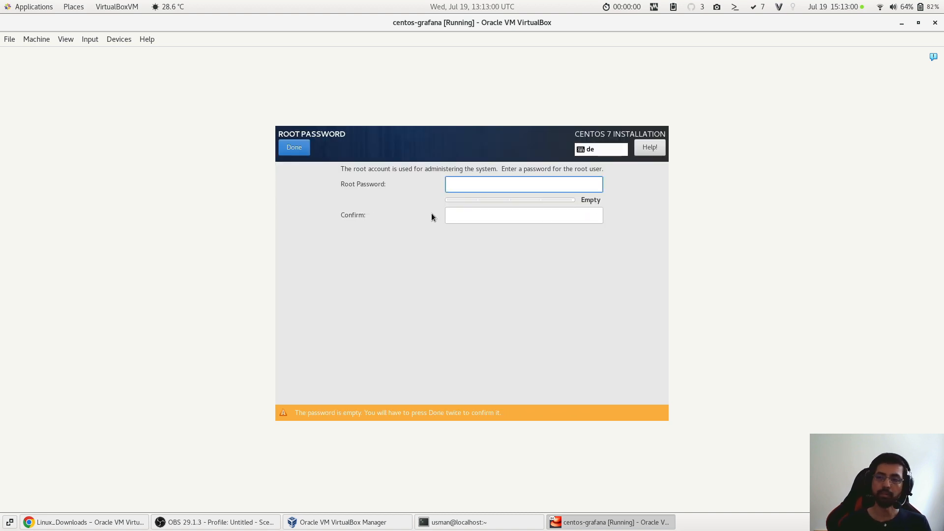
pyautogui.write('••••••')
pyautogui.press('Tab')
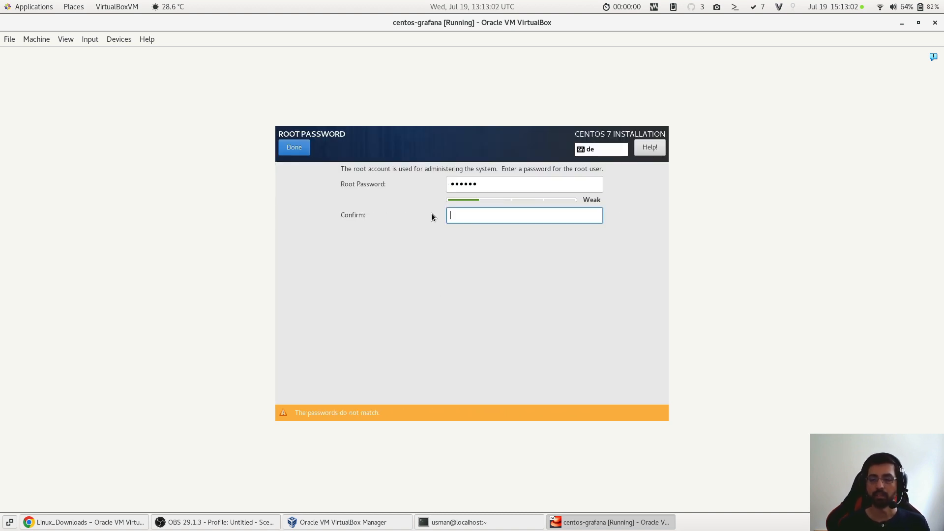
pyautogui.write('••••••')
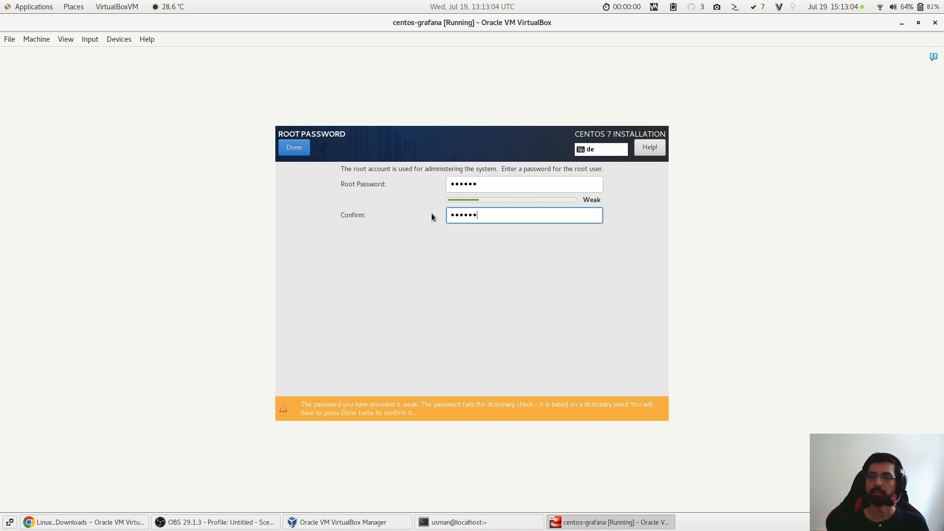
pyautogui.click(284, 146)
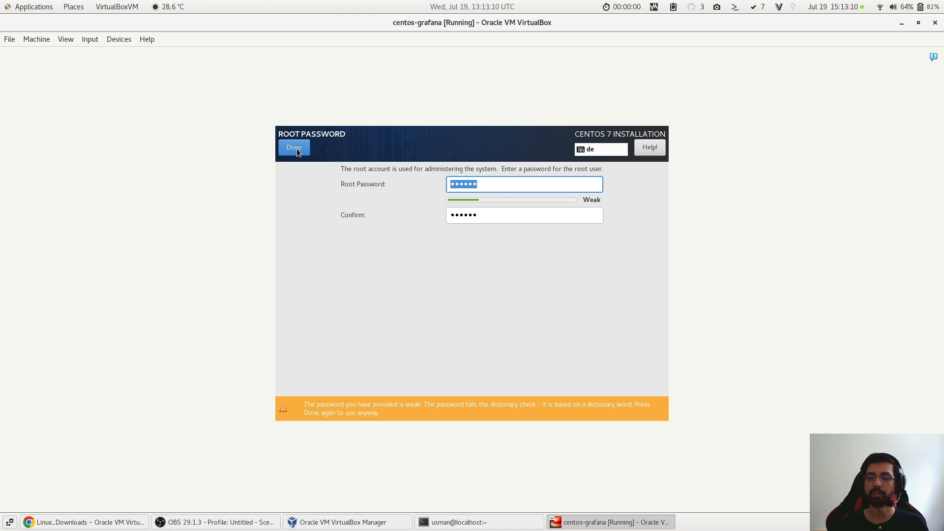
pyautogui.click(297, 149)
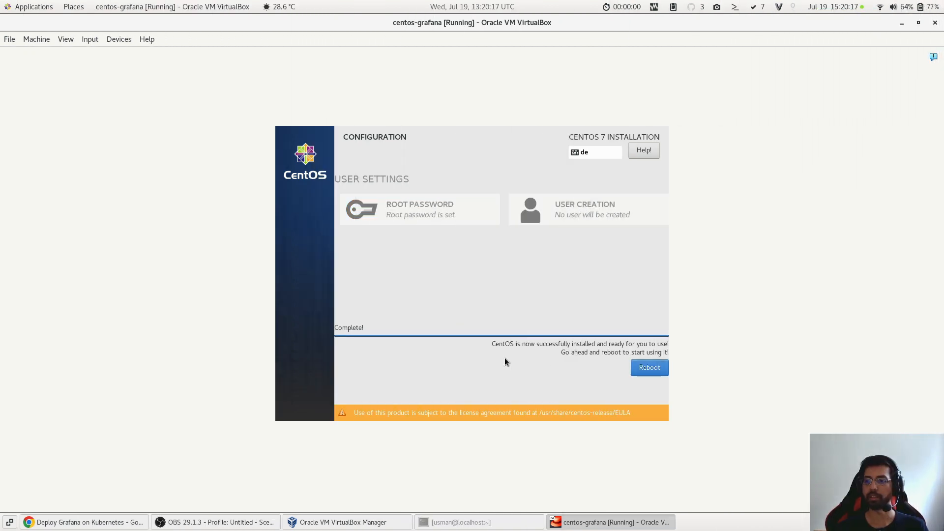
# - Reboot the installed system and boot the CentOS Linux (3.10.0-1160.el7.x86_64) 7 (Core) entry
pyautogui.click(641, 372)
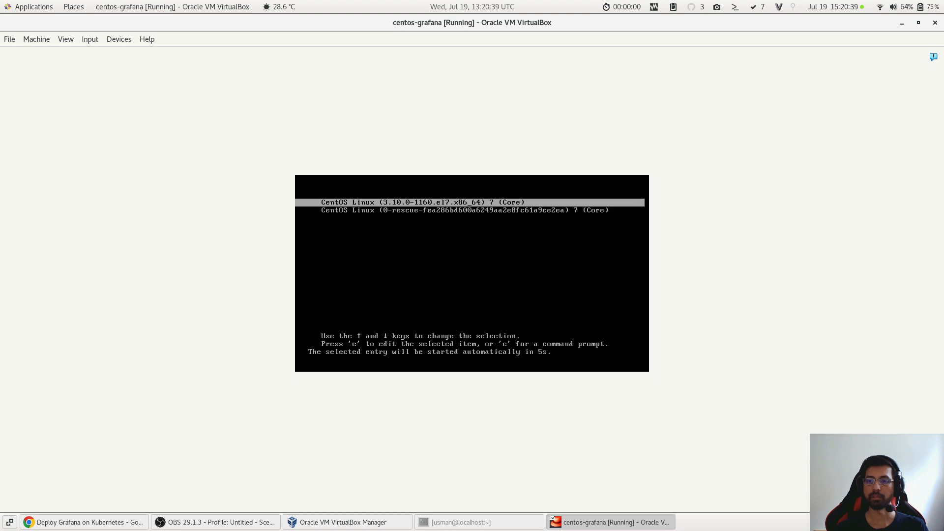
pyautogui.press('Down')
pyautogui.press('Up')
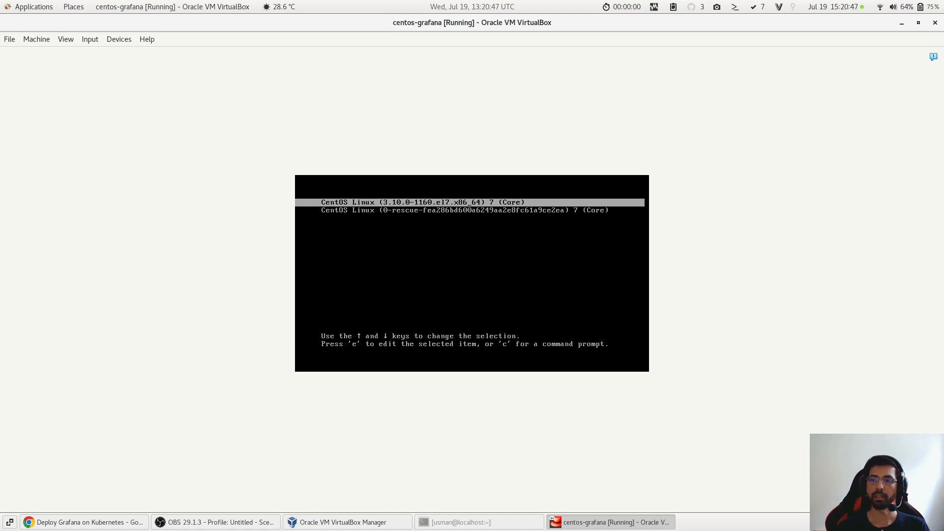
pyautogui.press('Return')
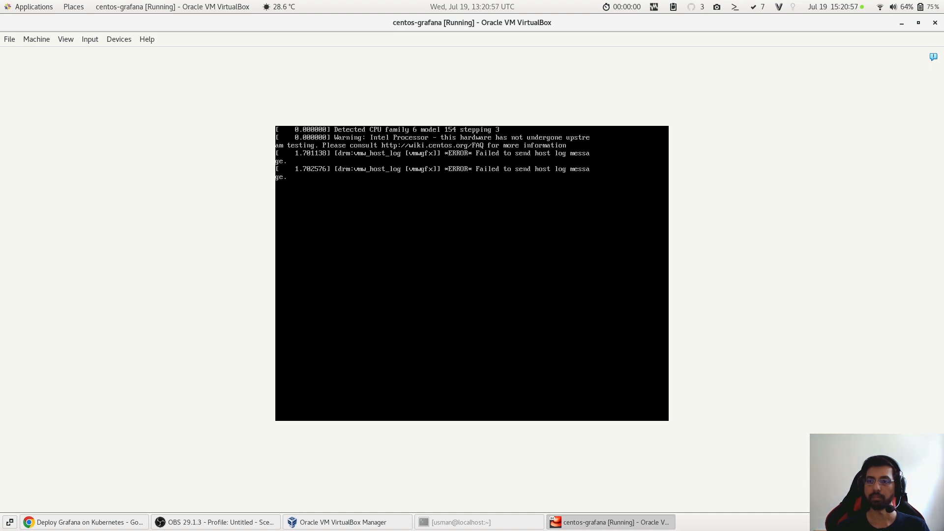
# - Log in to the CentOS console as root, entering the root password
pyautogui.write('r')
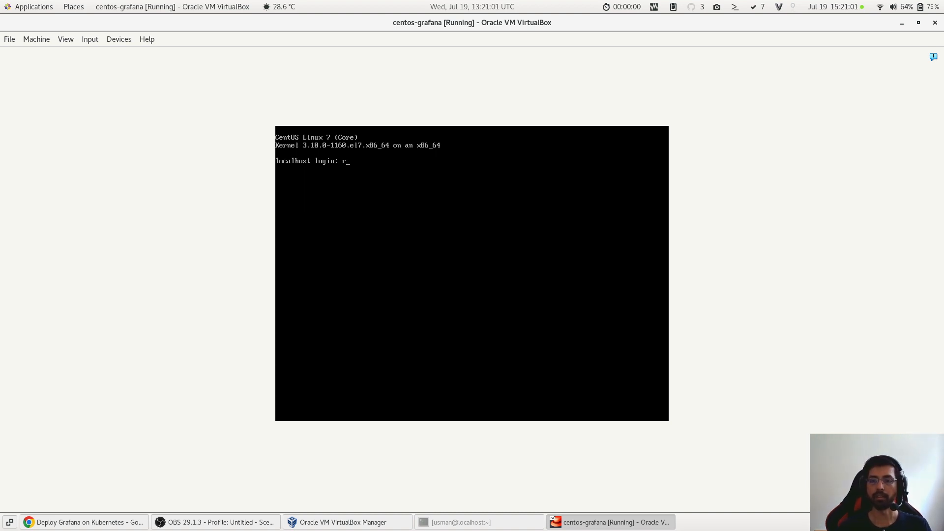
pyautogui.write('oot')
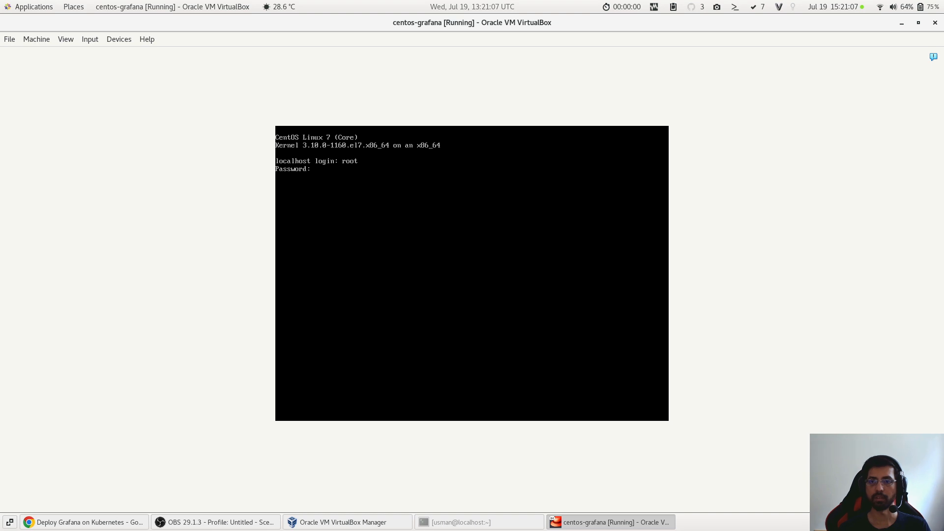
pyautogui.press('Return')
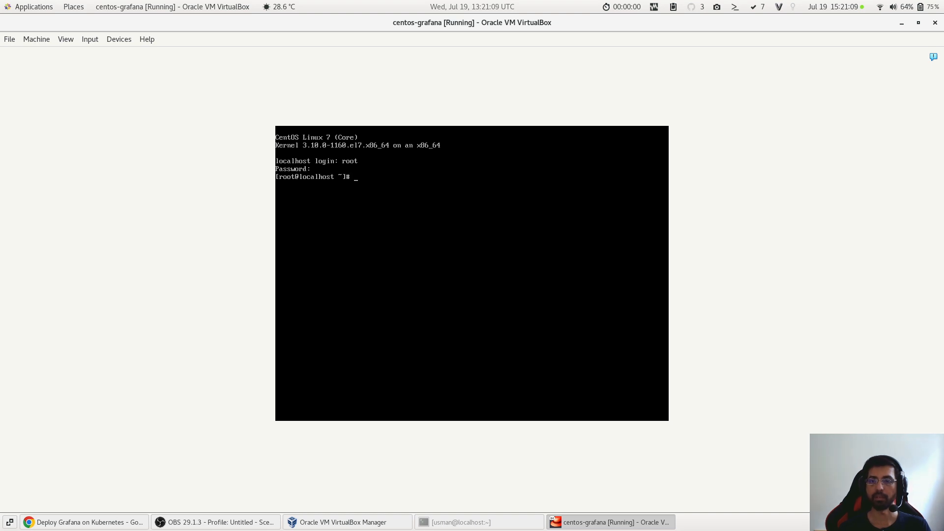